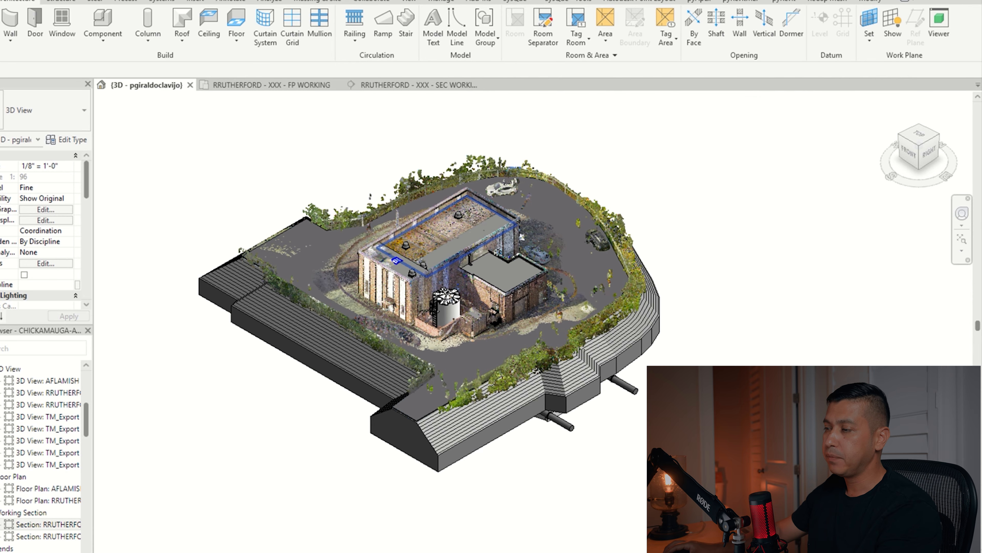
# - Turn on the 3D view's section box and lower its top face below ground to cut away the building above the basement
pyautogui.scroll(3, 414, 263)
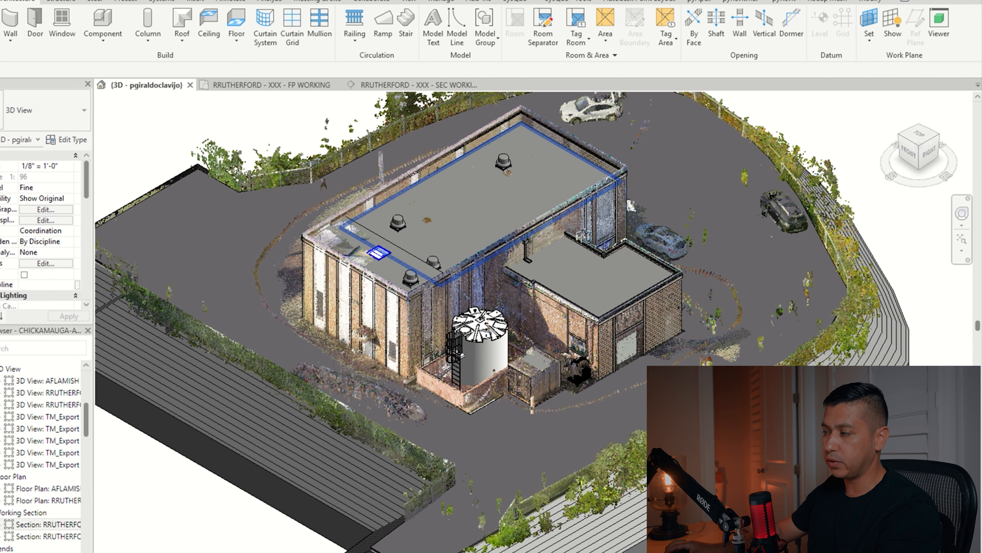
pyautogui.scroll(-3, 541, 116)
pyautogui.scroll(6, 542, 116)
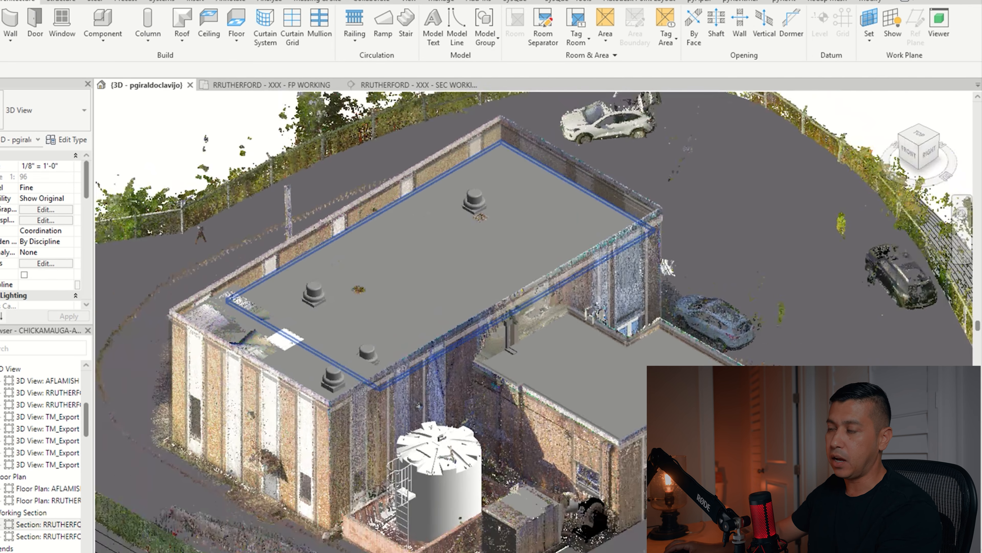
pyautogui.scroll(-5, 533, 321)
pyautogui.click(927, 151)
pyautogui.scroll(5, 406, 422)
pyautogui.keyDown('shift'); pyautogui.moveTo(406, 422); pyautogui.dragTo(325, 387, button='middle'); pyautogui.keyUp('shift')
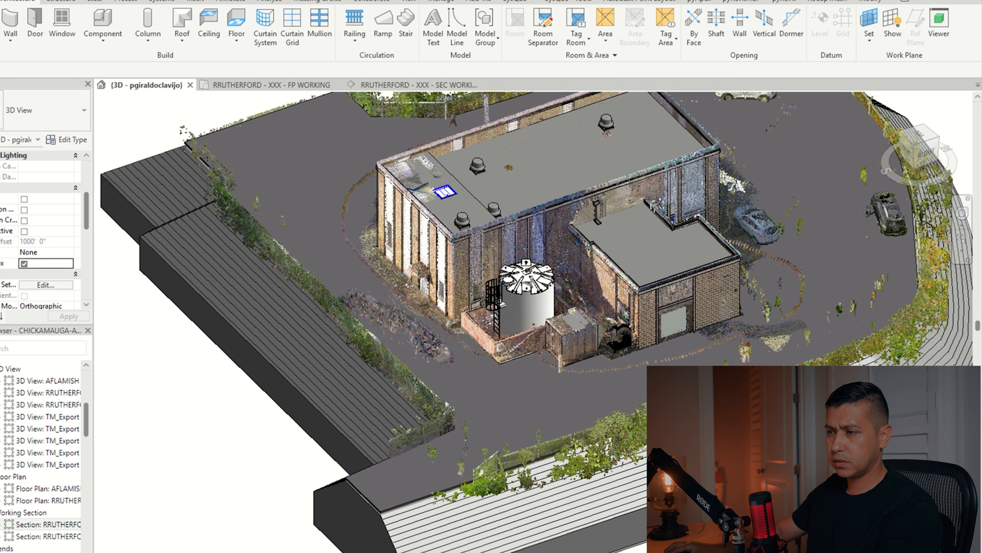
pyautogui.scroll(-3, 470, 411)
pyautogui.keyDown('shift'); pyautogui.moveTo(470, 410); pyautogui.dragTo(481, 383, button='middle'); pyautogui.keyUp('shift')
pyautogui.click(497, 340)
pyautogui.moveTo(539, 257); pyautogui.dragTo(539, 343)
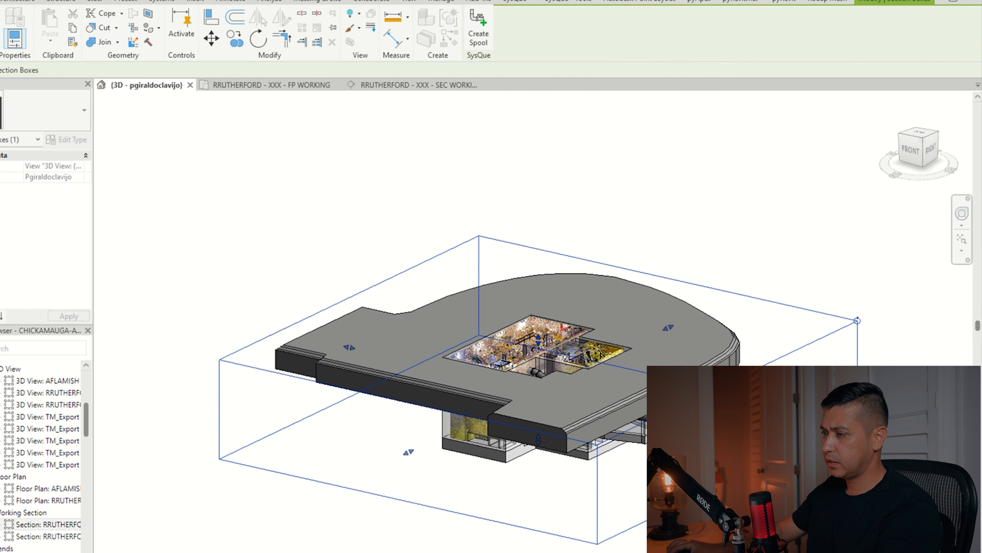
# - Examine the exposed basement's point cloud, modelled piping and floor openings from several angles
pyautogui.scroll(3, 541, 345)
pyautogui.keyDown('shift'); pyautogui.moveTo(541, 346); pyautogui.dragTo(596, 424, button='middle'); pyautogui.keyUp('shift')
pyautogui.keyDown('shift'); pyautogui.moveTo(483, 445); pyautogui.dragTo(545, 443, button='middle'); pyautogui.keyUp('shift')
pyautogui.scroll(3, 546, 444)
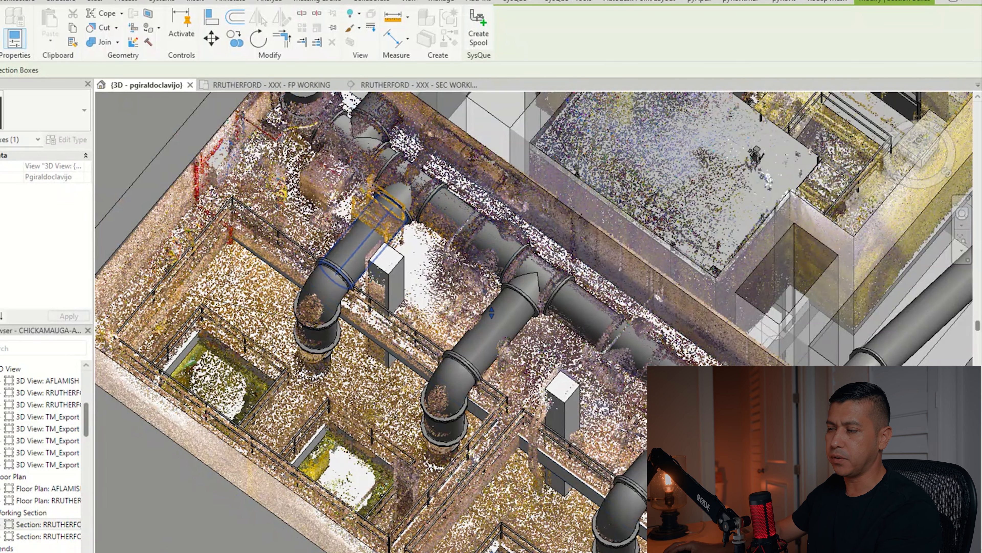
pyautogui.scroll(-3, 449, 246)
pyautogui.keyDown('shift'); pyautogui.moveTo(449, 248); pyautogui.dragTo(310, 209, button='middle'); pyautogui.keyUp('shift')
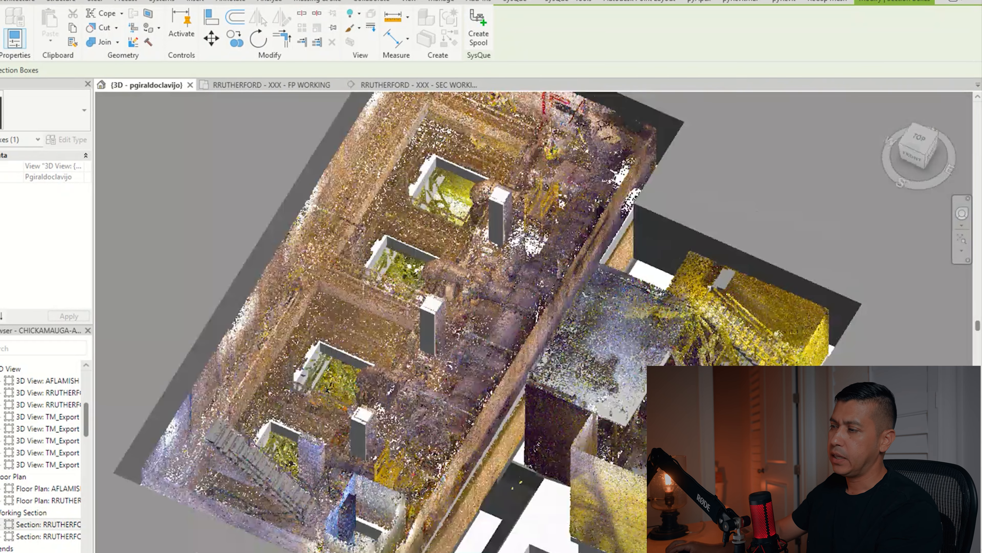
pyautogui.keyDown('shift'); pyautogui.moveTo(484, 229); pyautogui.dragTo(461, 230, button='middle'); pyautogui.keyUp('shift')
pyautogui.scroll(-3, 460, 230)
pyautogui.scroll(-3, 671, 437)
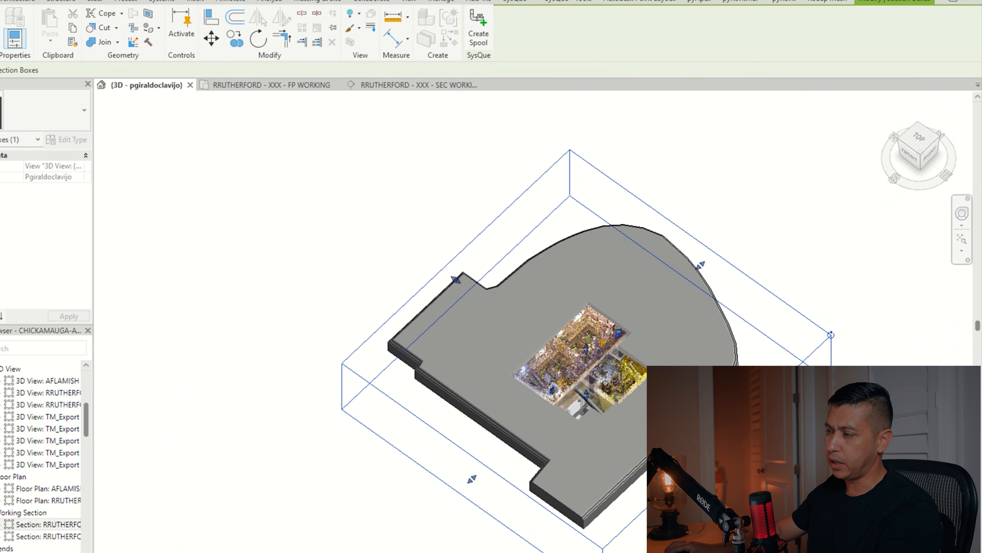
pyautogui.keyDown('shift'); pyautogui.moveTo(693, 323); pyautogui.dragTo(644, 327, button='middle'); pyautogui.keyUp('shift')
pyautogui.scroll(3, 644, 327)
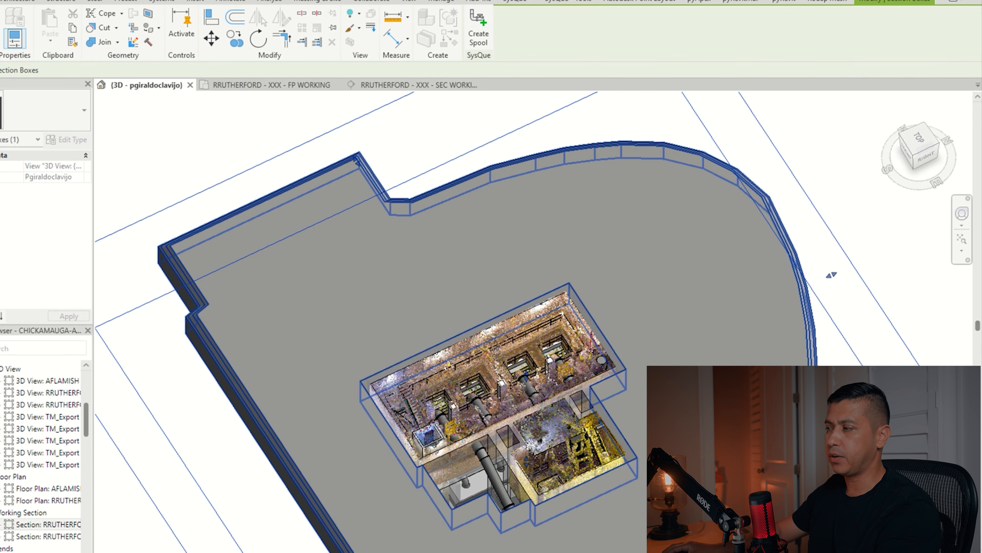
pyautogui.scroll(-2, 597, 199)
pyautogui.keyDown('shift'); pyautogui.moveTo(598, 199); pyautogui.dragTo(584, 162, button='middle'); pyautogui.keyUp('shift')
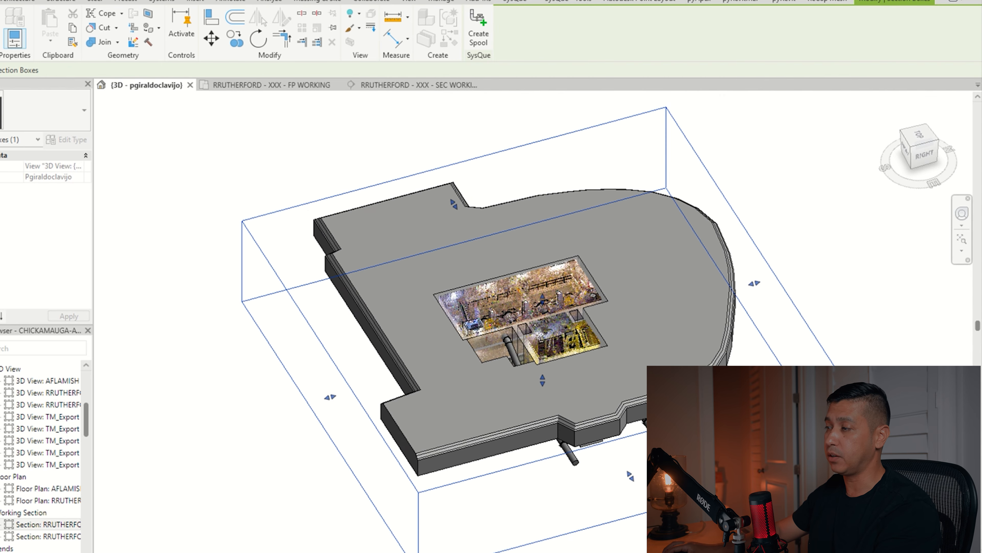
# - Raise the section box's top face above the roof to bring back the whole building and site
pyautogui.moveTo(543, 381); pyautogui.dragTo(543, 299)
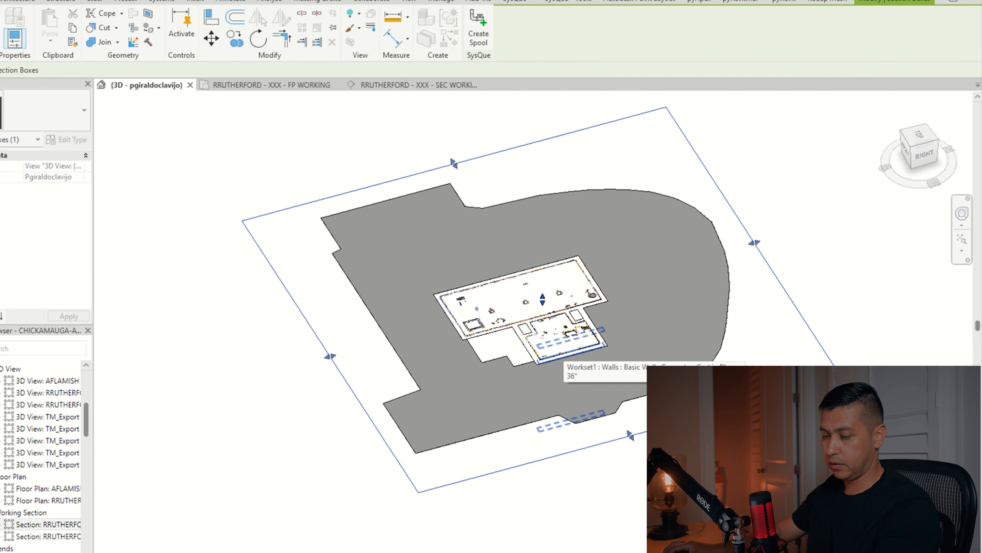
pyautogui.hotkey('ctrl', 'z')
pyautogui.click(565, 215)
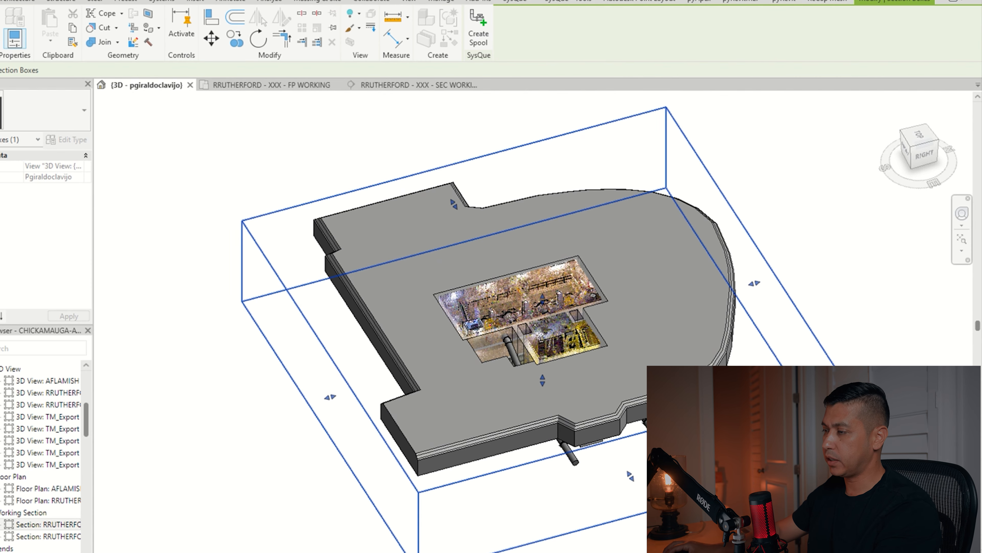
pyautogui.moveTo(543, 298); pyautogui.dragTo(542, 192)
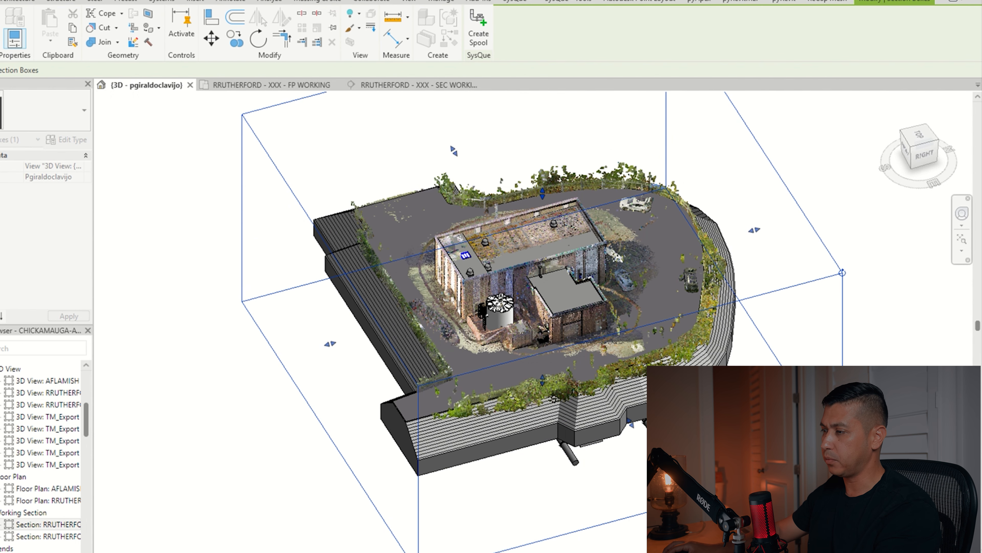
# - Try to hide the terrain by applying a visibility change to the Topography category in the 3D view
pyautogui.press('v')
pyautogui.press('v')
pyautogui.press('t')
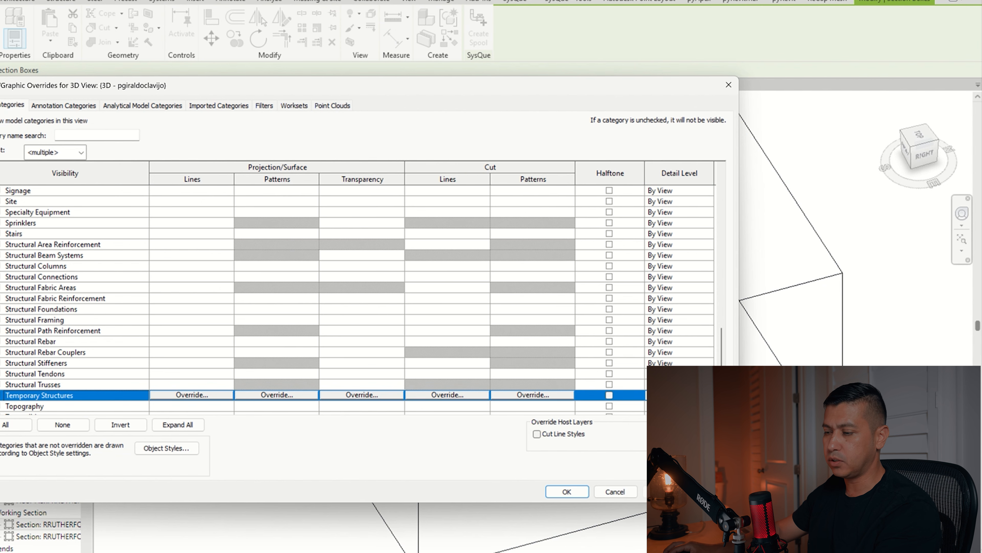
pyautogui.scroll(-1, 324, 300)
pyautogui.click(24, 374)
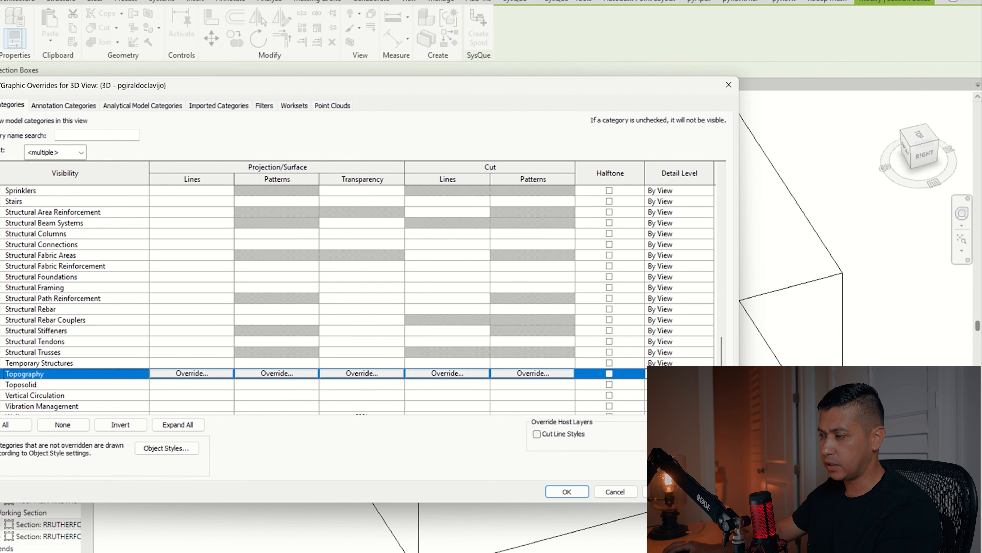
pyautogui.click(664, 492)
pyautogui.click(567, 491)
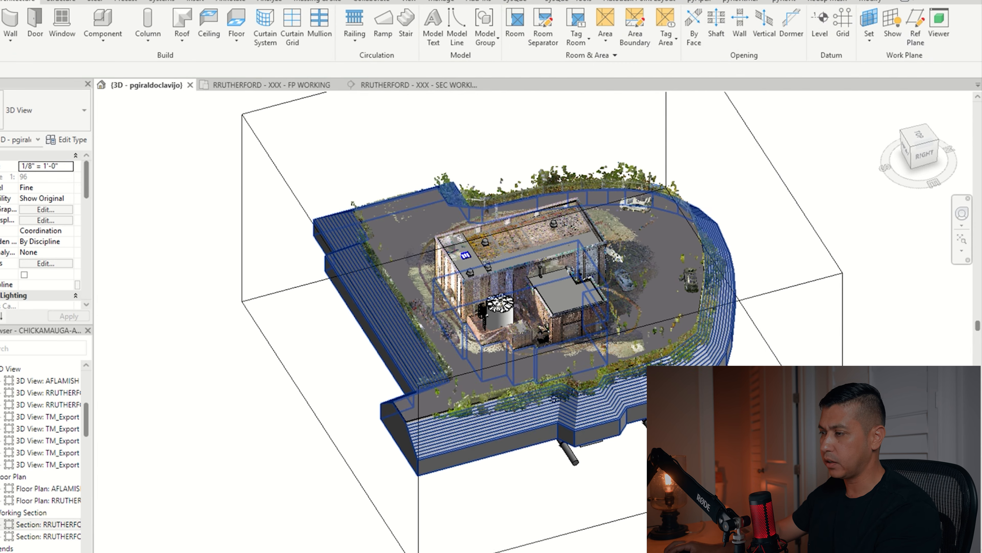
# - Hide the modelled terrain by turning off its Structural Foundations category in the 3D view's visibility overrides
pyautogui.click(389, 228)
pyautogui.press('v')
pyautogui.press('g')
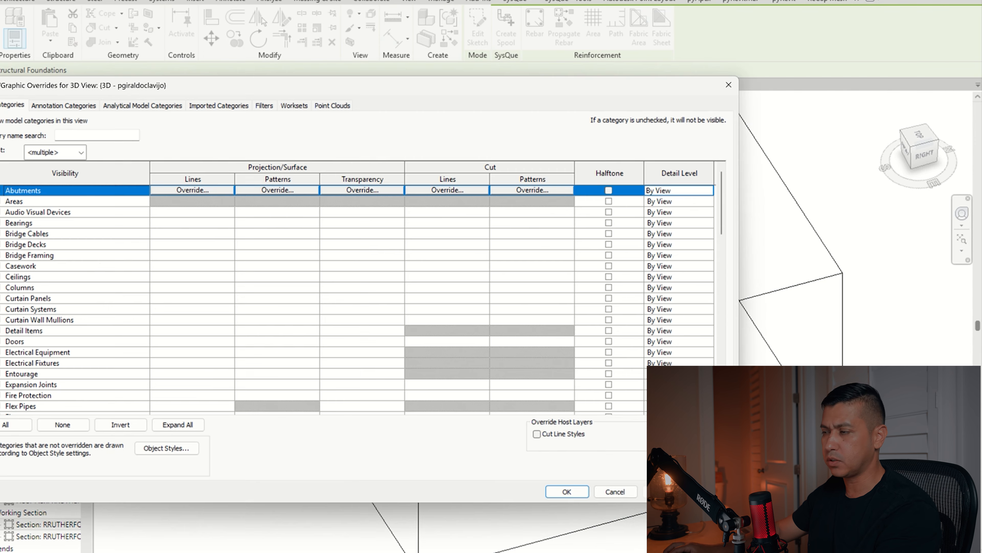
pyautogui.scroll(-5, 358, 300)
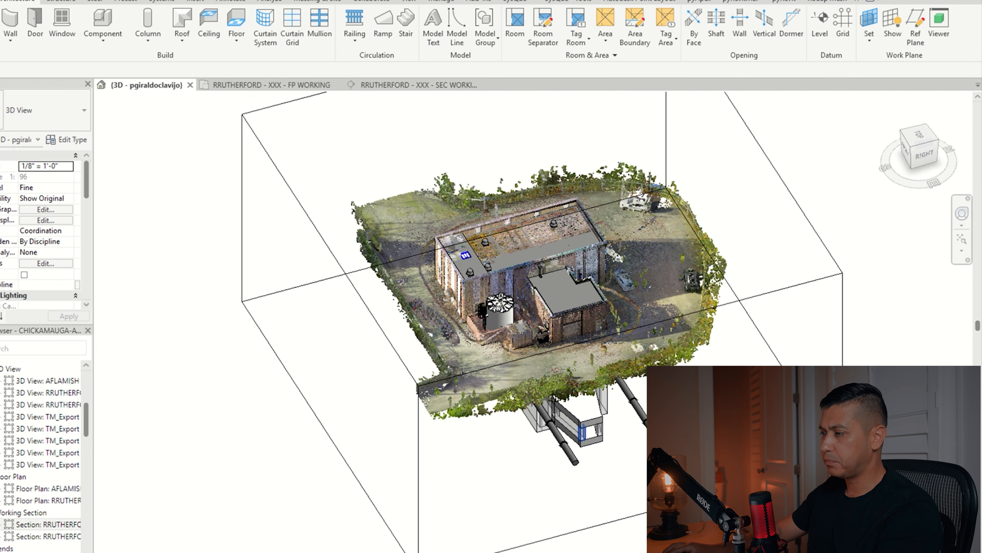
# - Examine the site's point cloud, the underground basement scan and the building's facade with the modelled terrain hidden
pyautogui.scroll(5, 502, 263)
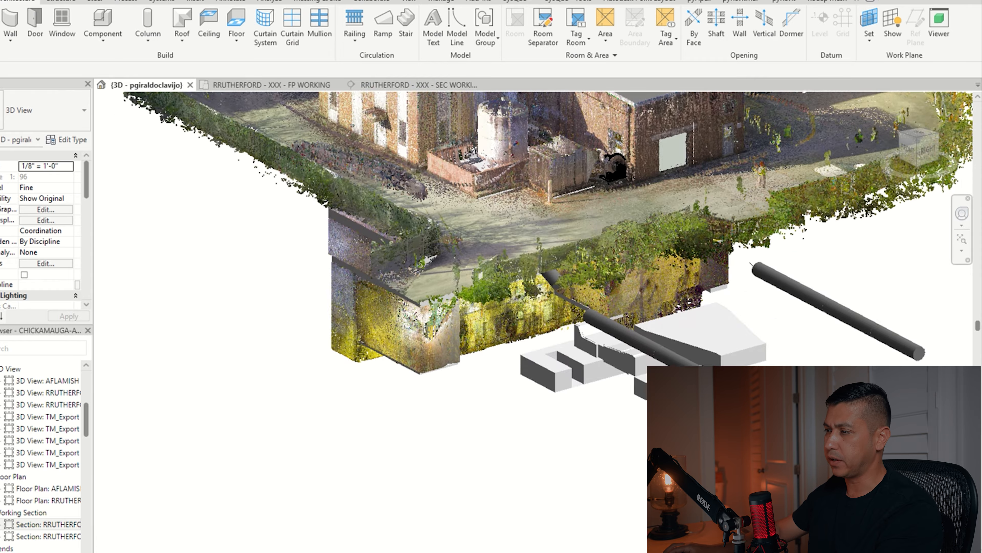
pyautogui.keyDown('shift'); pyautogui.moveTo(515, 143); pyautogui.dragTo(583, 363, button='middle'); pyautogui.keyUp('shift')
pyautogui.scroll(-4, 573, 319)
pyautogui.scroll(8, 568, 323)
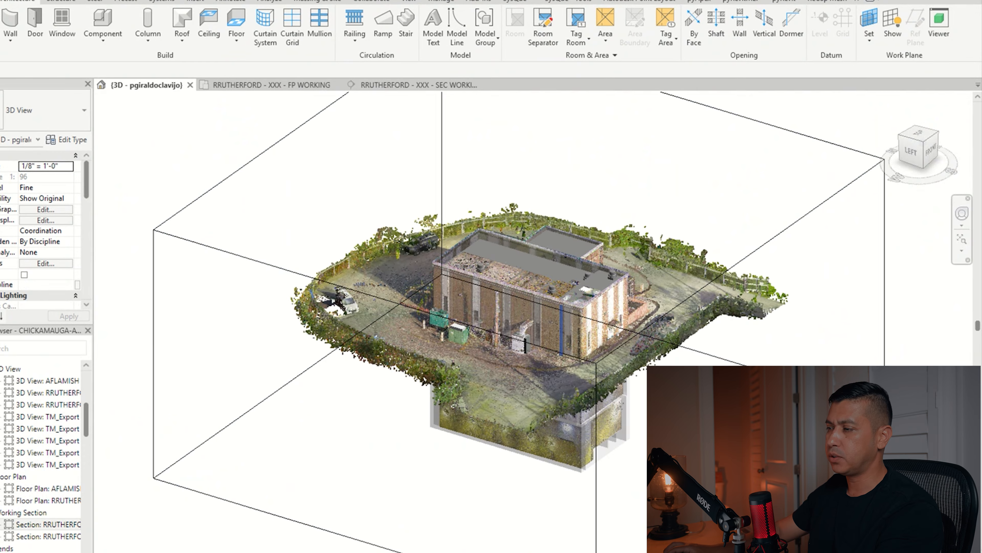
pyautogui.scroll(2, 595, 339)
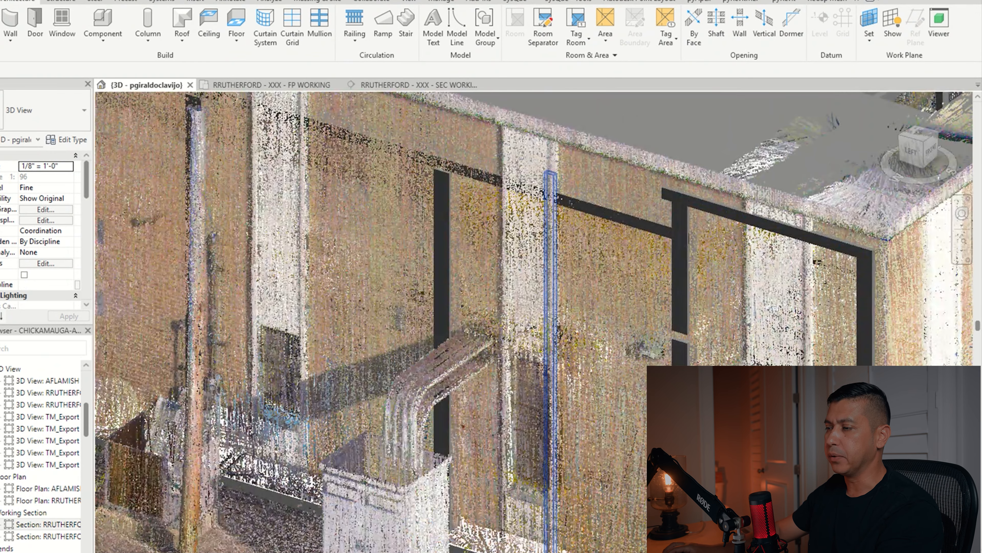
pyautogui.scroll(-6, 544, 267)
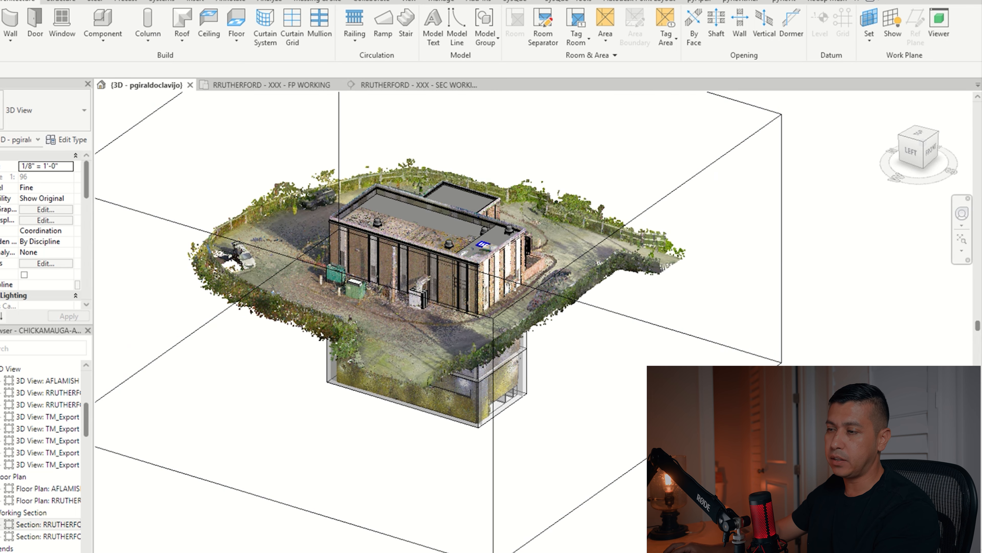
# - Widen the project browser to show full view names and inspect the full model in the TM_Export 3D view
pyautogui.moveTo(94, 410); pyautogui.dragTo(281, 410)
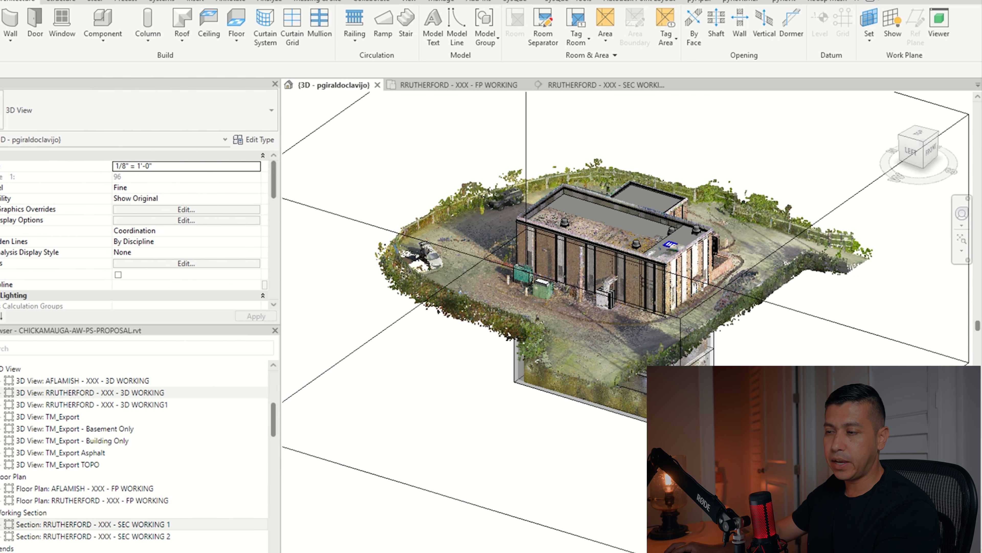
pyautogui.doubleClick(58, 417)
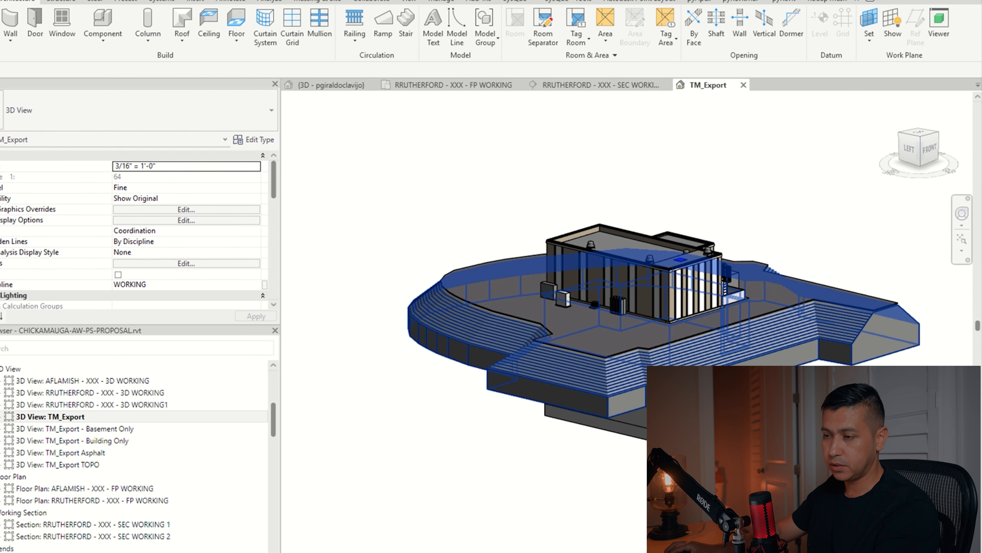
pyautogui.keyDown('shift'); pyautogui.moveTo(687, 284); pyautogui.dragTo(622, 298, button='middle'); pyautogui.keyUp('shift')
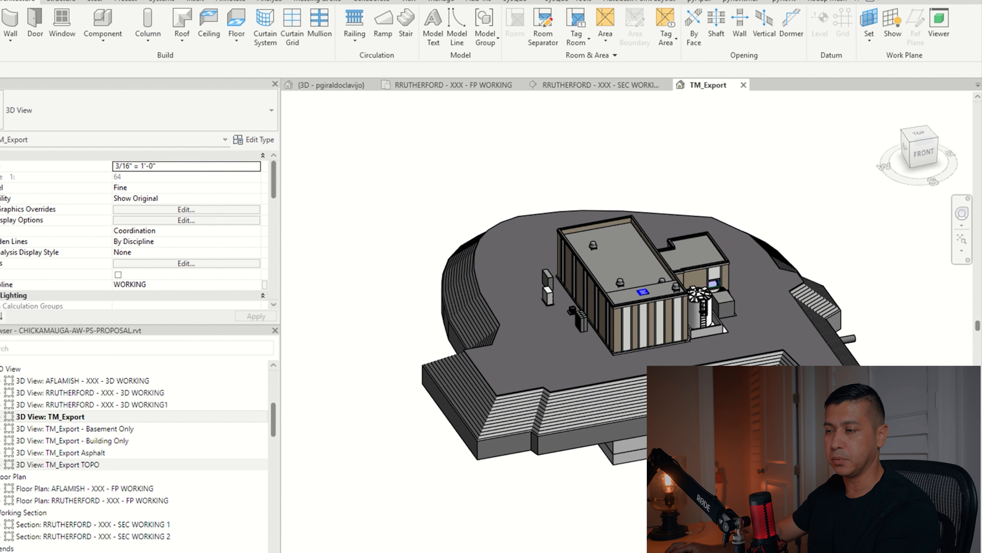
# - Open the TM_Export - Basement Only view and examine the basement's levels, stairs, pumps and piping from several angles
pyautogui.doubleClick(77, 429)
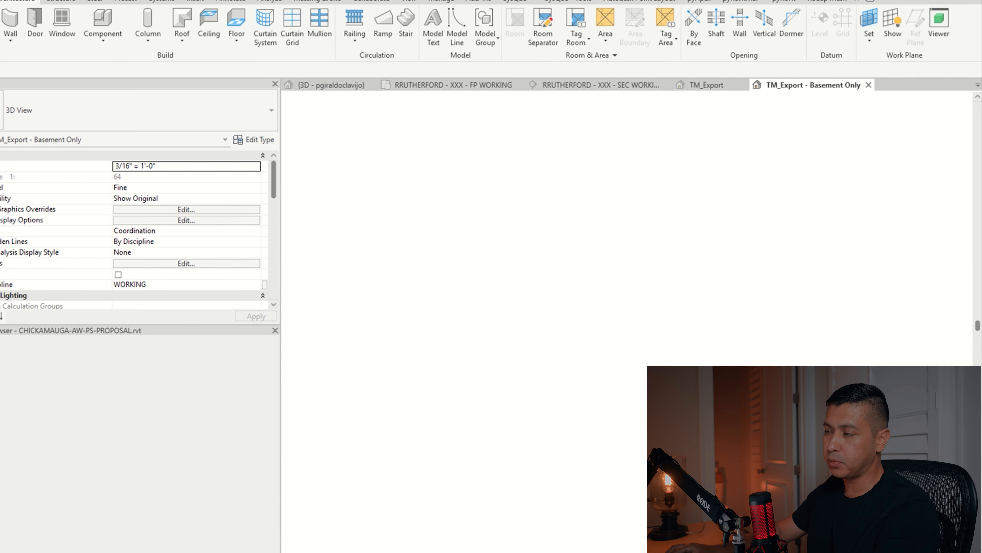
pyautogui.keyDown('shift'); pyautogui.moveTo(693, 259); pyautogui.dragTo(634, 321, button='middle'); pyautogui.keyUp('shift')
pyautogui.scroll(-2, 680, 351)
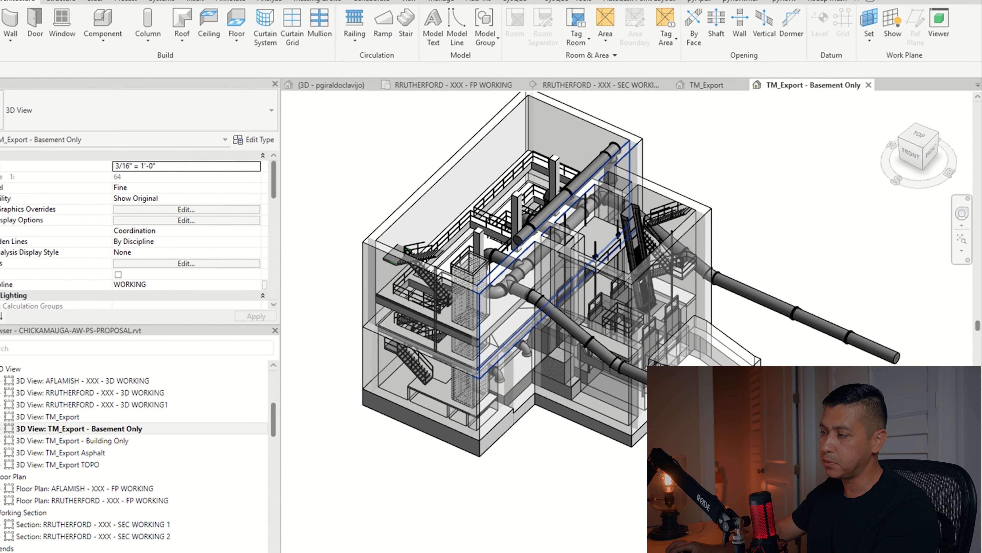
pyautogui.scroll(4, 532, 231)
pyautogui.keyDown('shift'); pyautogui.moveTo(521, 221); pyautogui.dragTo(669, 256, button='middle'); pyautogui.keyUp('shift')
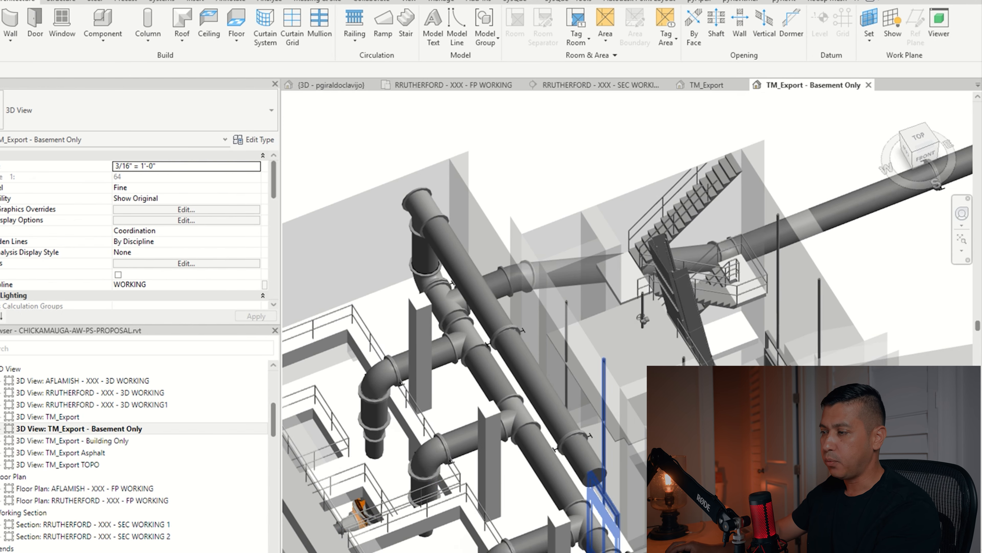
pyautogui.moveTo(605, 473); pyautogui.dragTo(608, 333, button='middle')
pyautogui.keyDown('shift'); pyautogui.moveTo(439, 202); pyautogui.dragTo(456, 205, button='middle'); pyautogui.keyUp('shift')
pyautogui.scroll(-4, 438, 250)
pyautogui.keyDown('shift'); pyautogui.moveTo(436, 350); pyautogui.dragTo(367, 271, button='middle'); pyautogui.keyUp('shift')
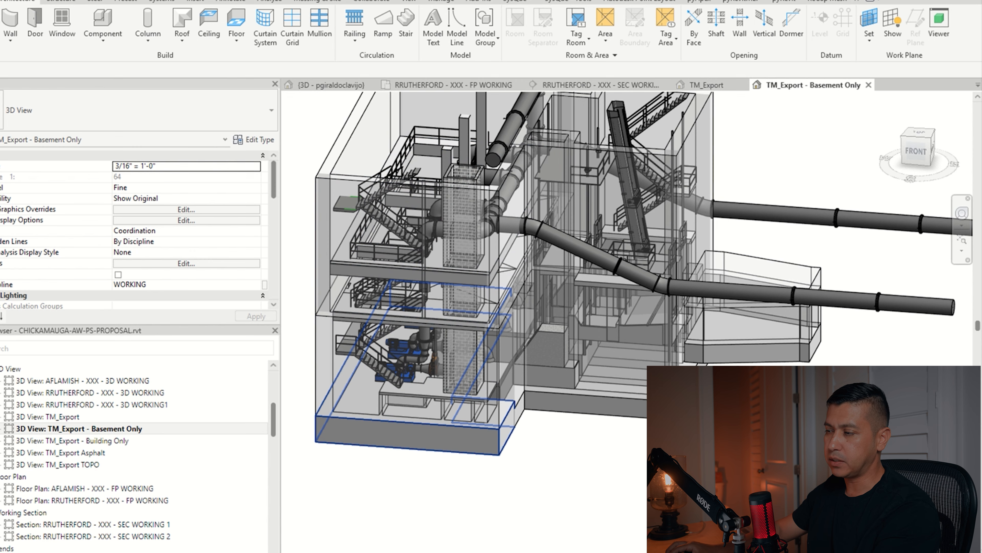
pyautogui.keyDown('shift'); pyautogui.moveTo(778, 277); pyautogui.dragTo(634, 281, button='middle'); pyautogui.keyUp('shift')
pyautogui.moveTo(660, 248); pyautogui.dragTo(715, 281, button='middle')
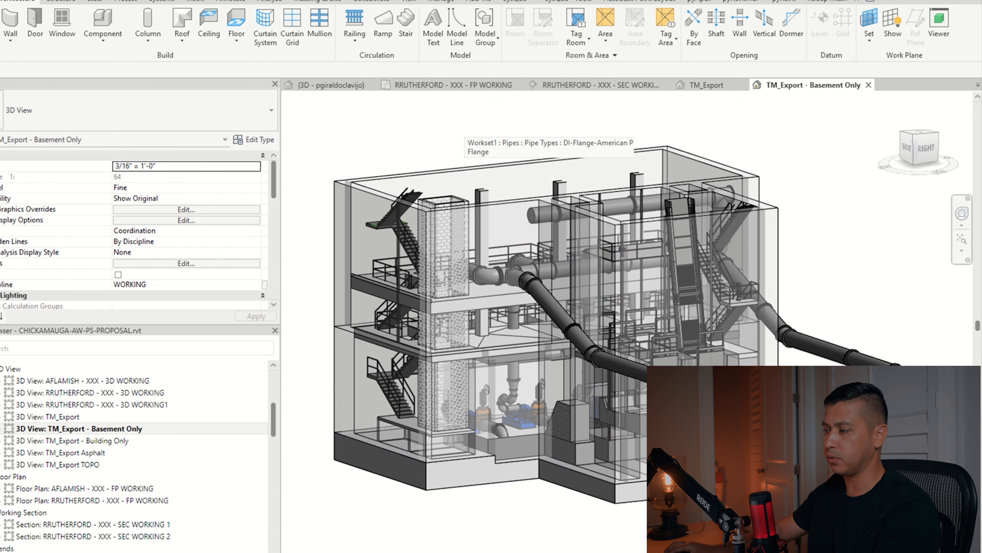
pyautogui.scroll(4, 697, 271)
pyautogui.keyDown('shift'); pyautogui.moveTo(696, 271); pyautogui.dragTo(704, 302, button='middle'); pyautogui.keyUp('shift')
# - Open the TM_Export - Building Only view and inspect the building's exterior
pyautogui.click(87, 440)
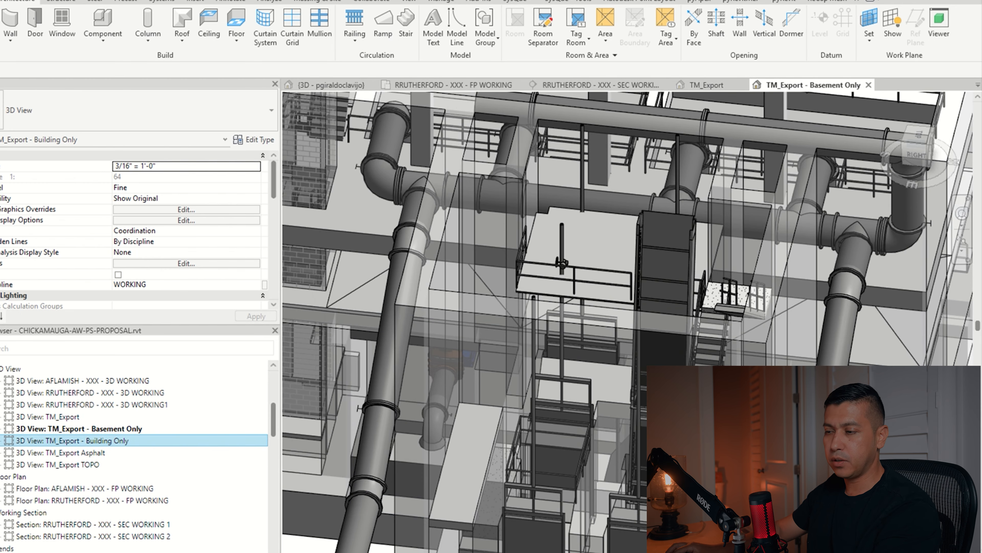
pyautogui.doubleClick(87, 441)
pyautogui.keyDown('shift'); pyautogui.moveTo(673, 194); pyautogui.dragTo(606, 252, button='middle'); pyautogui.keyUp('shift')
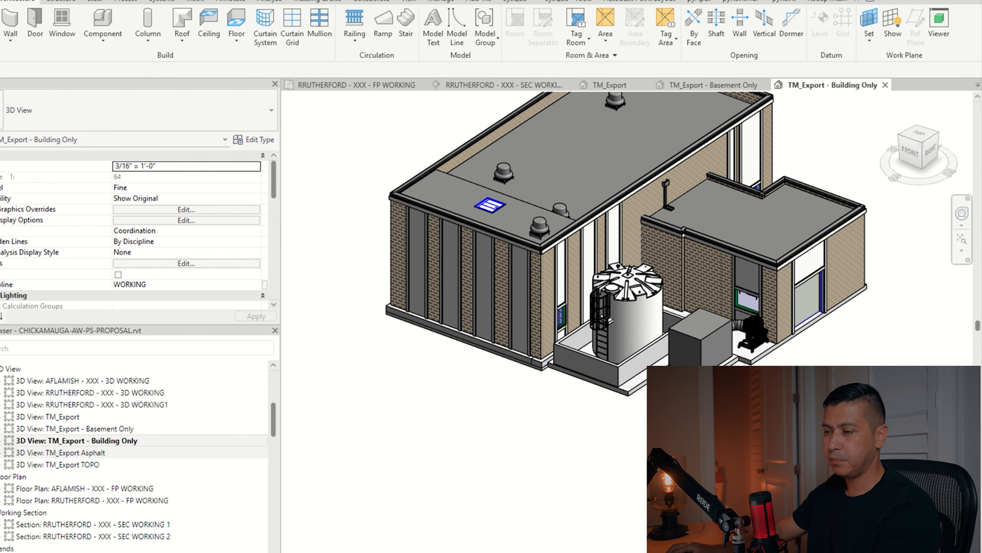
# - Inspect the paving and terrain in the TM_Export Asphalt and TM_Export TOPO views
pyautogui.doubleClick(64, 452)
pyautogui.keyDown('shift'); pyautogui.moveTo(387, 371); pyautogui.dragTo(452, 302, button='middle'); pyautogui.keyUp('shift')
pyautogui.doubleClick(72, 465)
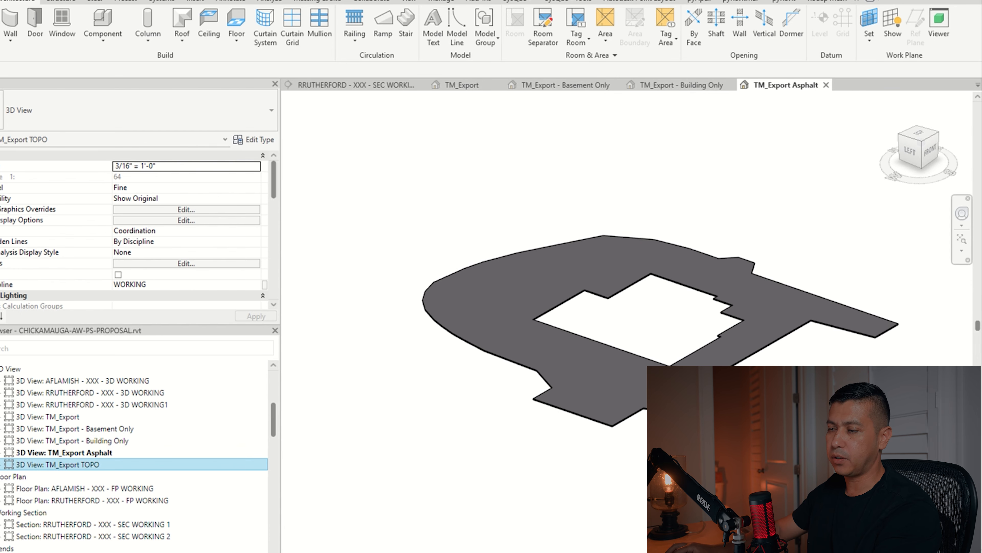
pyautogui.keyDown('shift'); pyautogui.moveTo(479, 387); pyautogui.dragTo(444, 418, button='middle'); pyautogui.keyUp('shift')
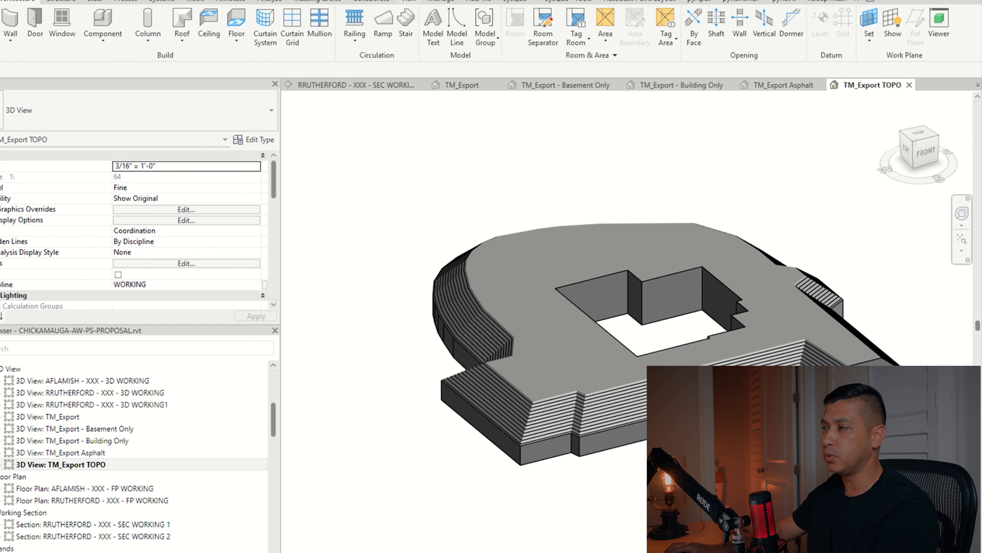
# - Review the Twinmotion synchronization and export options, and switch to the Twinmotion scene
pyautogui.click(409, 2)
pyautogui.click(296, 35)
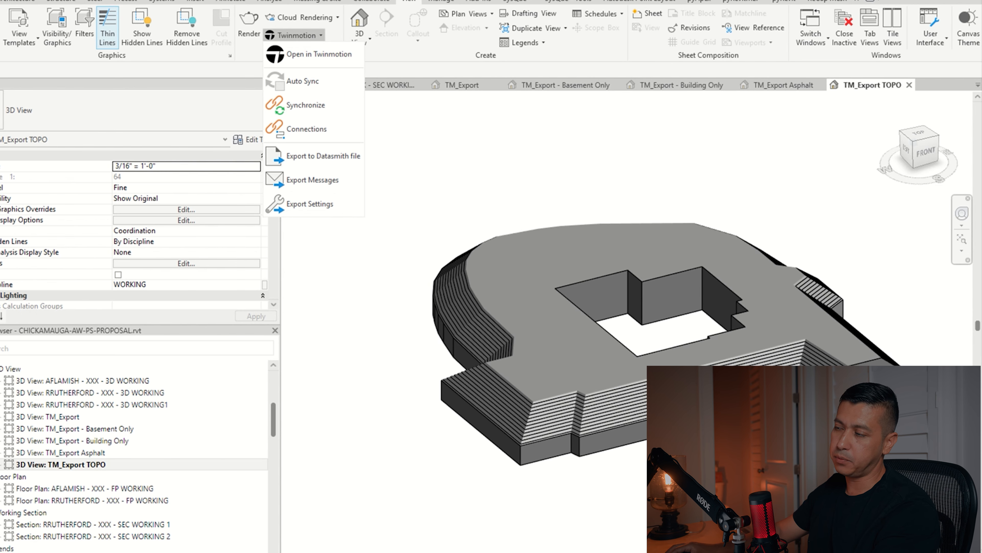
pyautogui.press('Escape')
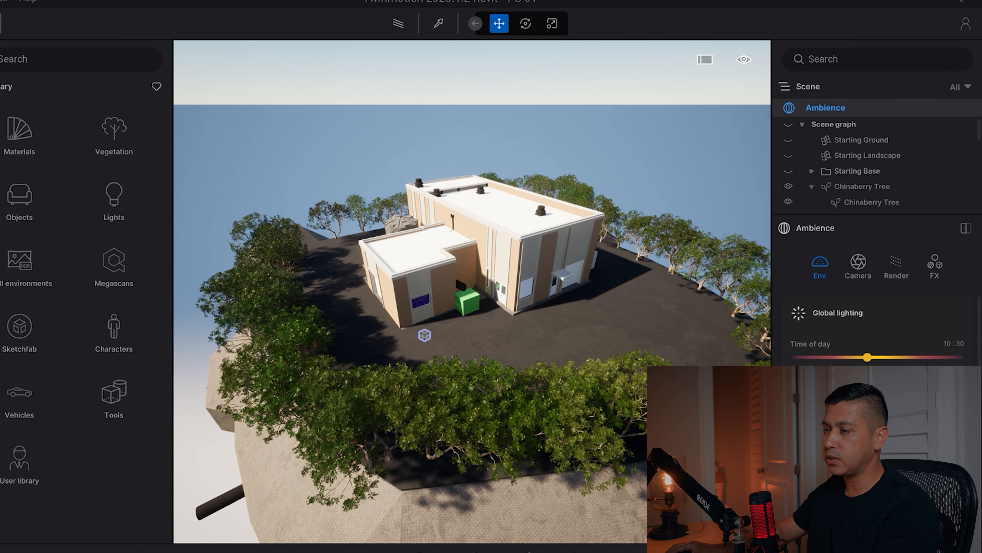
# - Open the import dock, start a new import and view its Direct Link source options
pyautogui.click(0, 1)
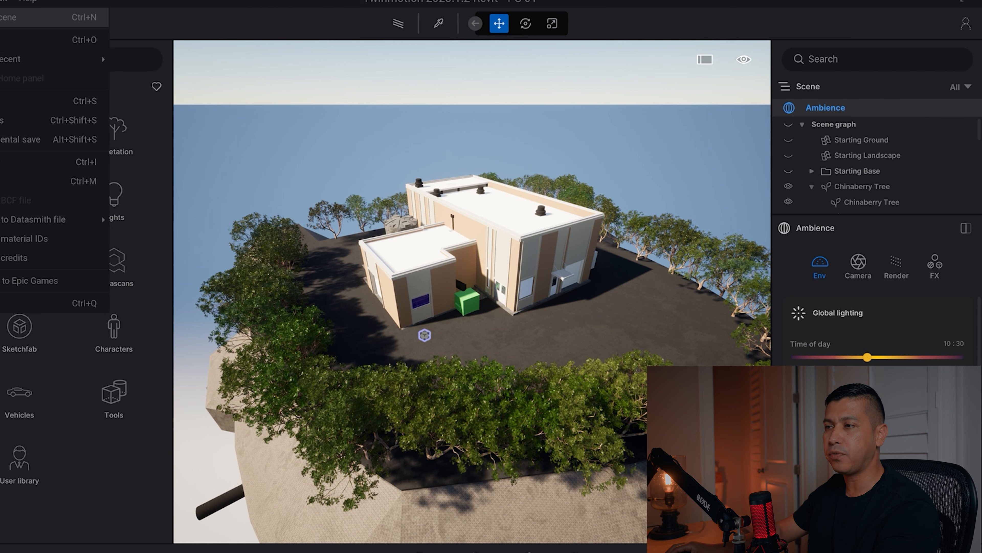
pyautogui.click(368, 552)
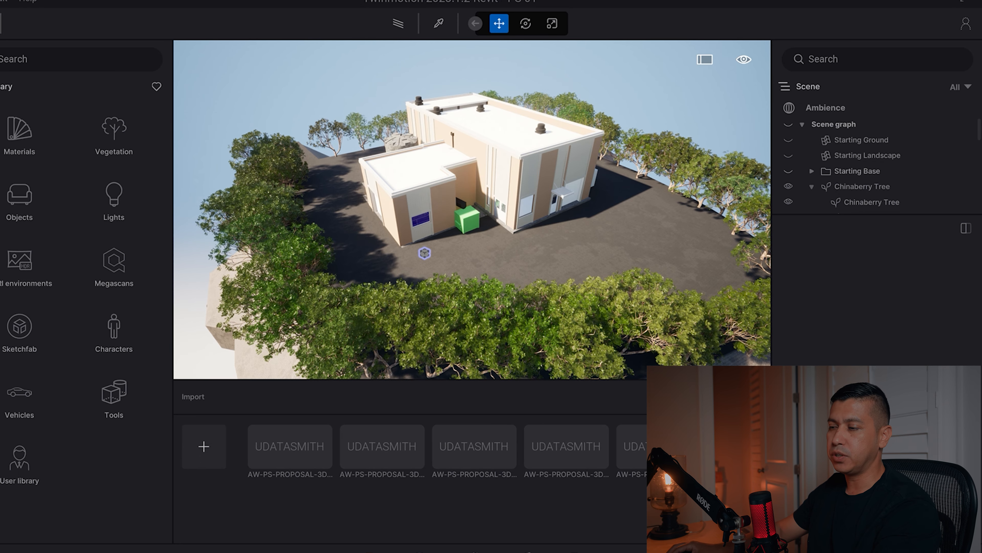
pyautogui.click(204, 446)
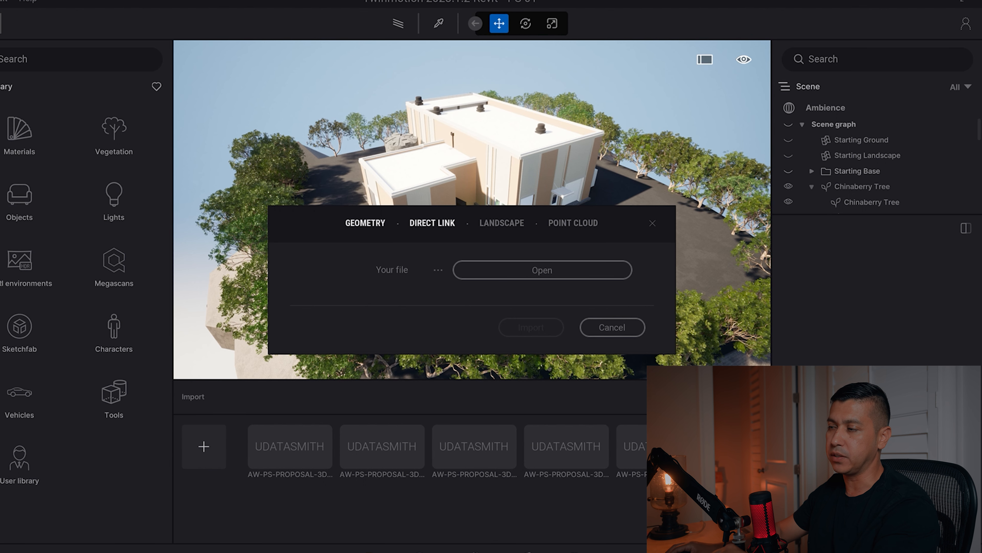
pyautogui.click(432, 223)
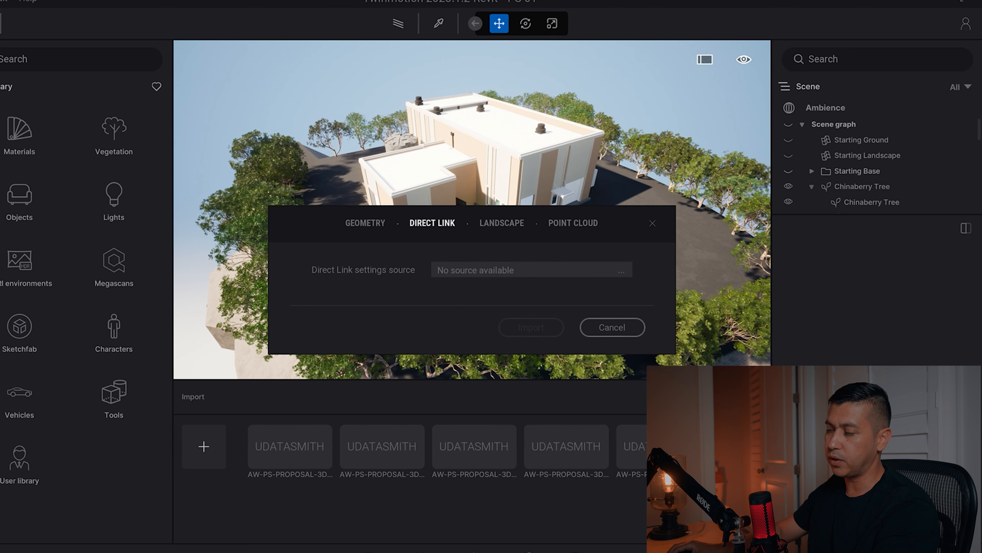
# - Switch to Revit to review the Twinmotion export commands, return to Twinmotion's Geometry import option, and cancel the import
pyautogui.hotkey('alt', 'Tab')
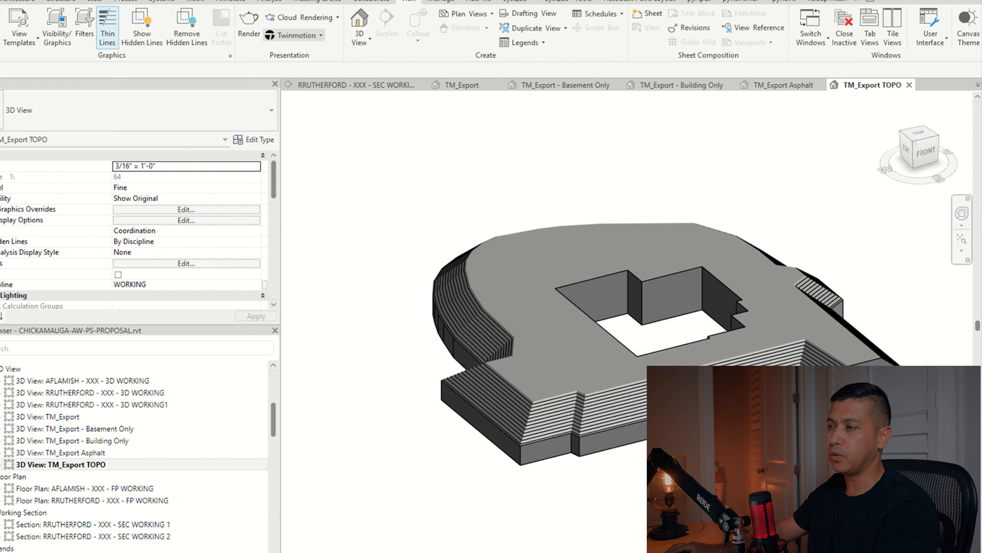
pyautogui.click(296, 35)
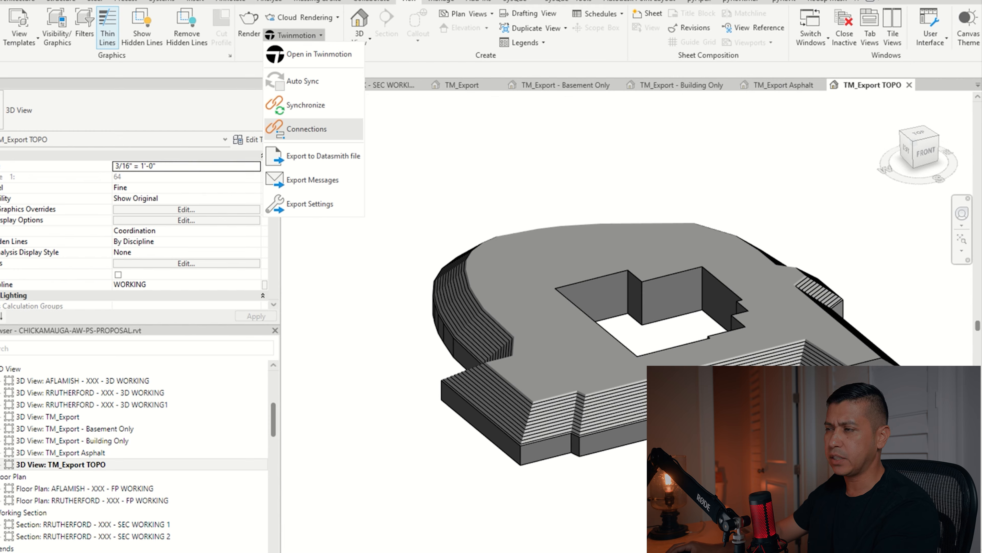
pyautogui.click(324, 156)
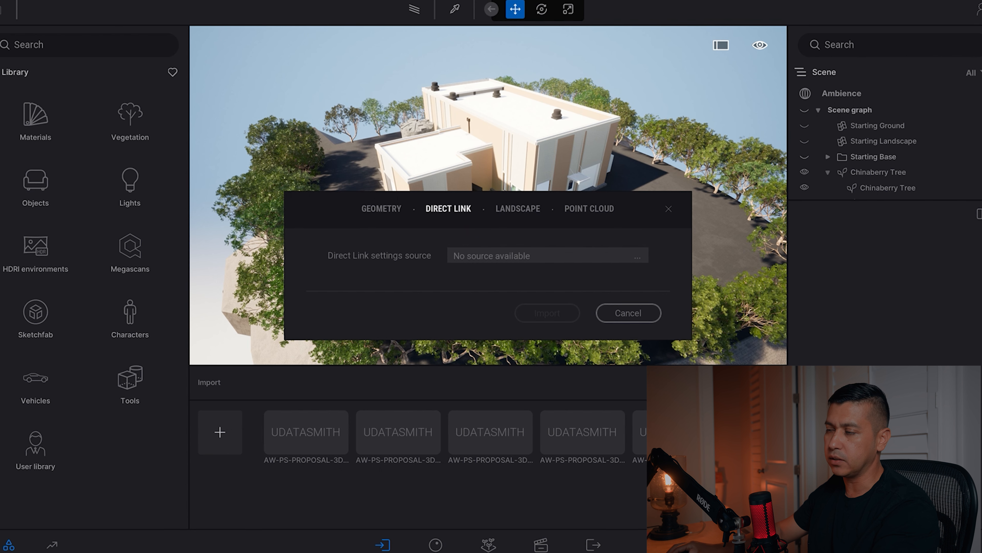
pyautogui.click(382, 209)
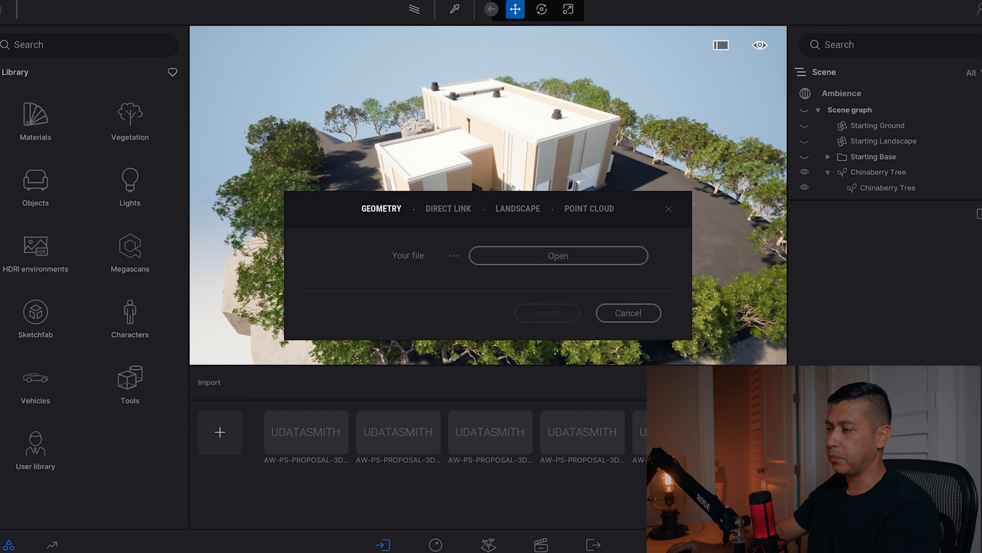
pyautogui.click(629, 313)
# - Enlarge the Scene panel and collapse the Chinaberry Tree and Building folders so the imported TM_Export folder names are readable
pyautogui.moveTo(885, 201); pyautogui.dragTo(885, 417)
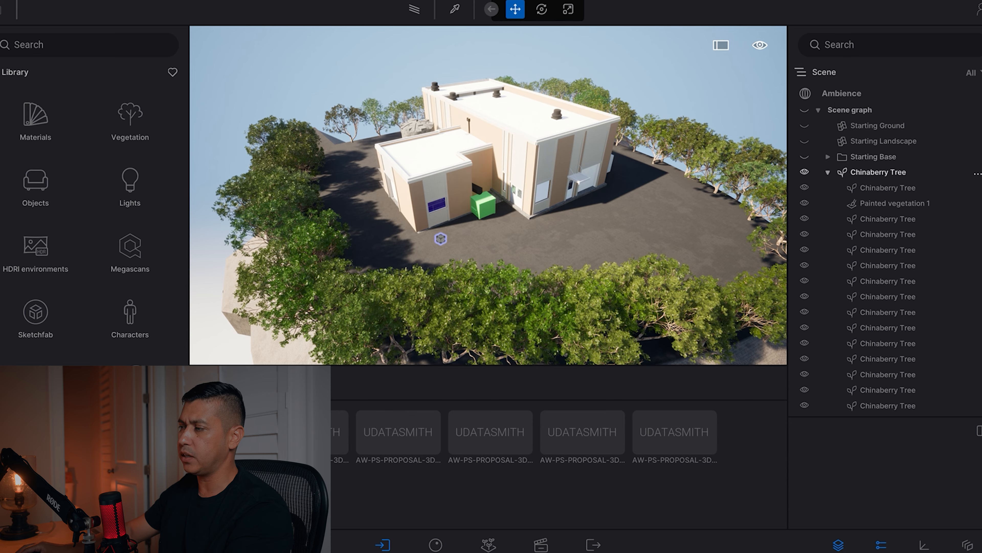
pyautogui.click(827, 172)
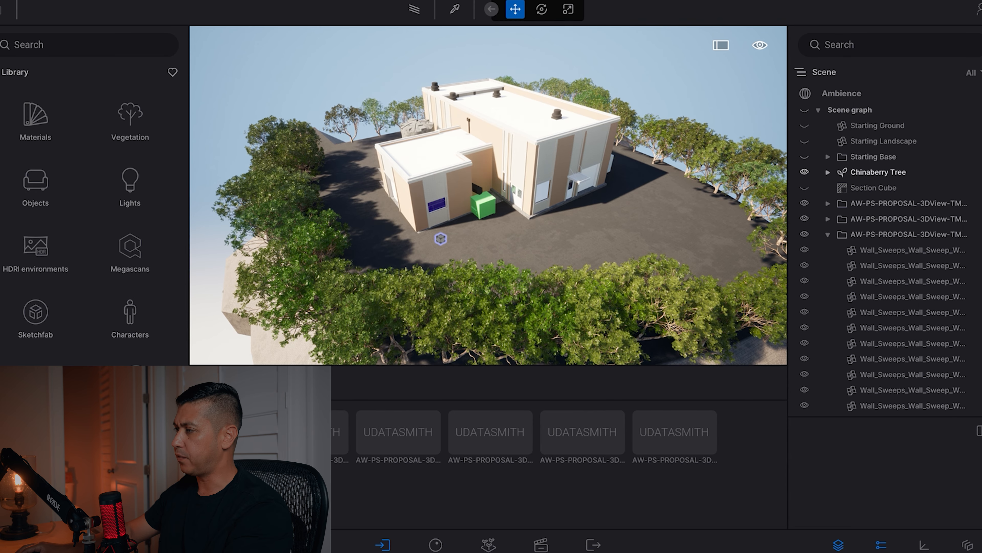
pyautogui.click(818, 110)
pyautogui.click(819, 110)
pyautogui.click(827, 234)
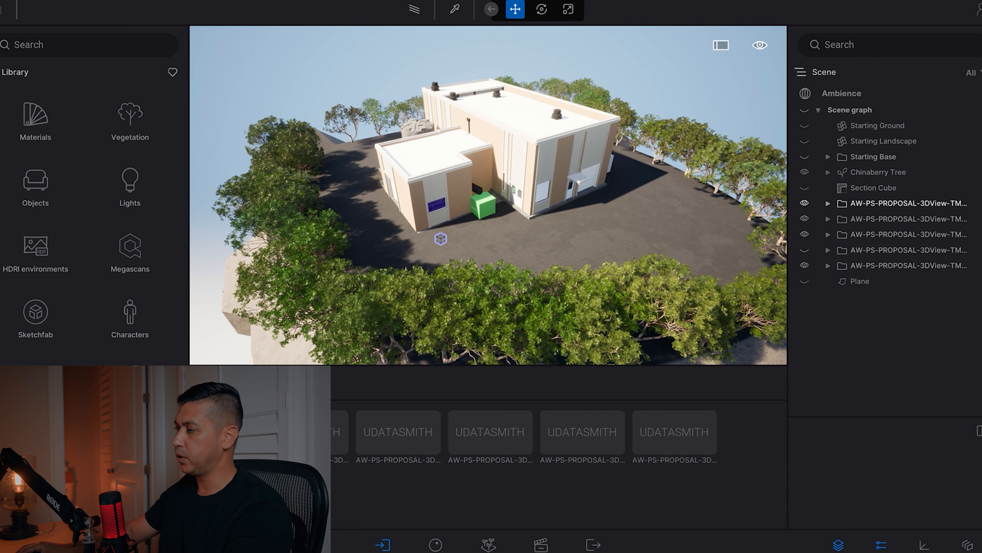
pyautogui.moveTo(787, 203); pyautogui.dragTo(716, 203)
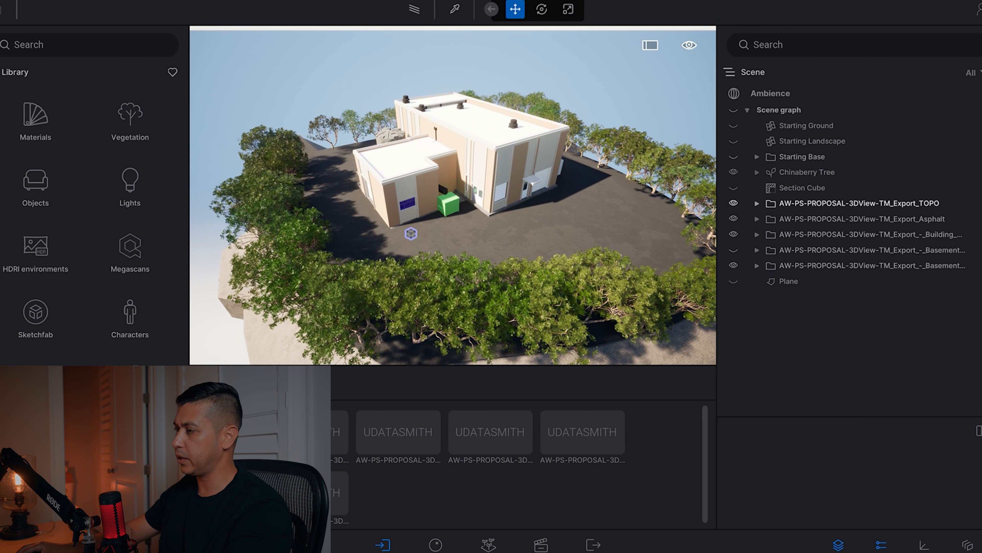
# - Hide the TM_Export_TOPO, TM_Export_Asphalt and Chinaberry Tree groups and examine the exposed building and basement up close
pyautogui.click(734, 203)
pyautogui.click(734, 219)
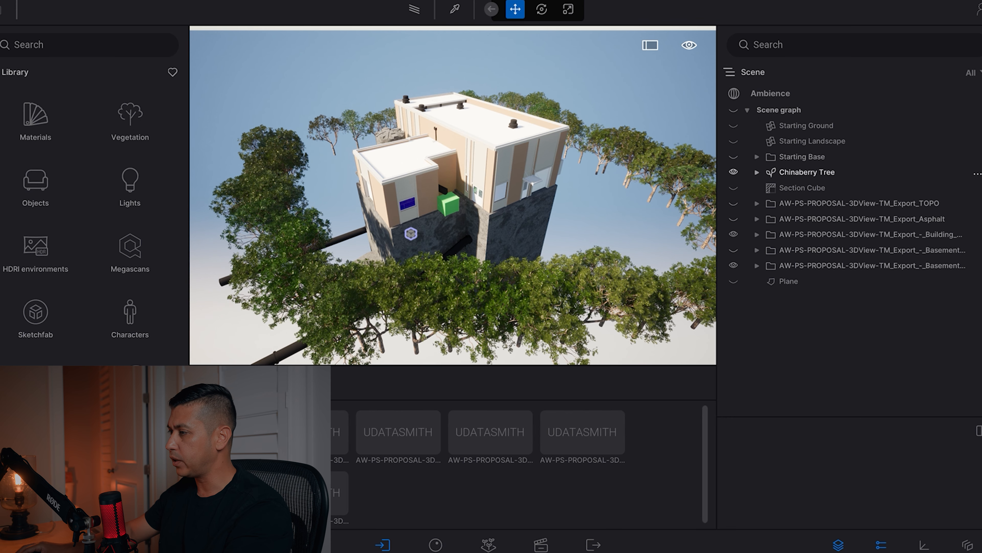
pyautogui.click(734, 171)
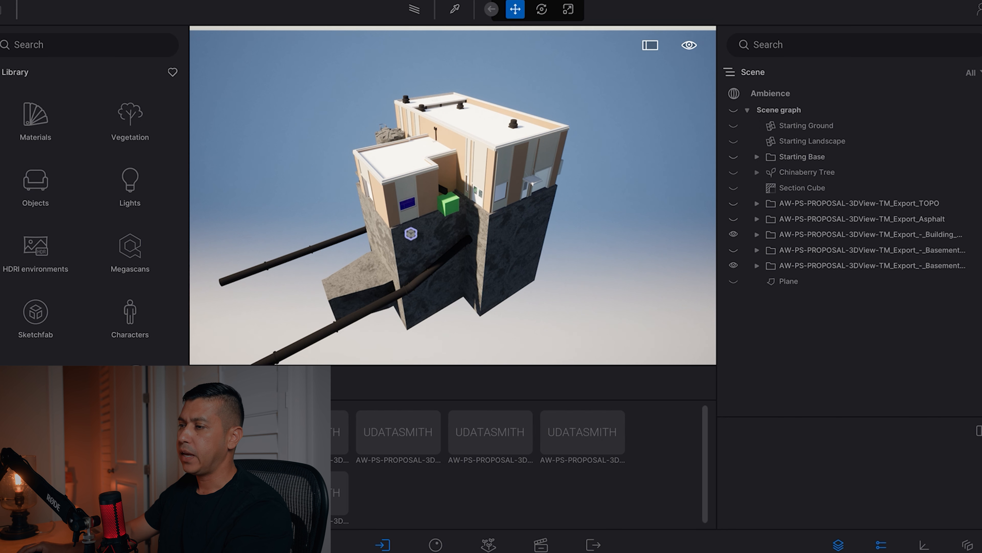
pyautogui.keyDown('shift'); pyautogui.moveTo(503, 216); pyautogui.dragTo(437, 236, button='middle'); pyautogui.keyUp('shift')
pyautogui.scroll(-5, 452, 195)
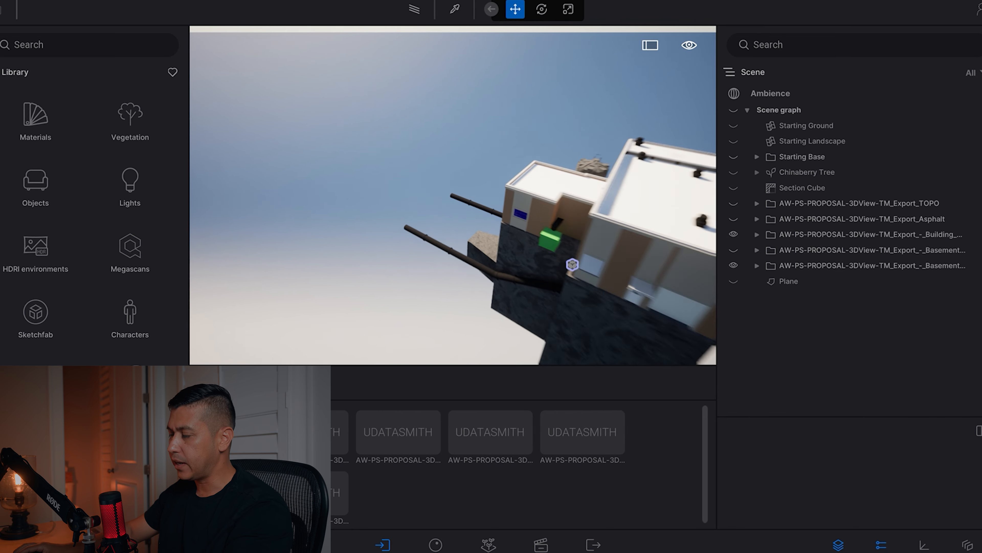
pyautogui.keyDown('shift'); pyautogui.moveTo(503, 217); pyautogui.dragTo(432, 188, button='middle'); pyautogui.keyUp('shift')
pyautogui.scroll(3, 453, 195)
pyautogui.scroll(4, 453, 196)
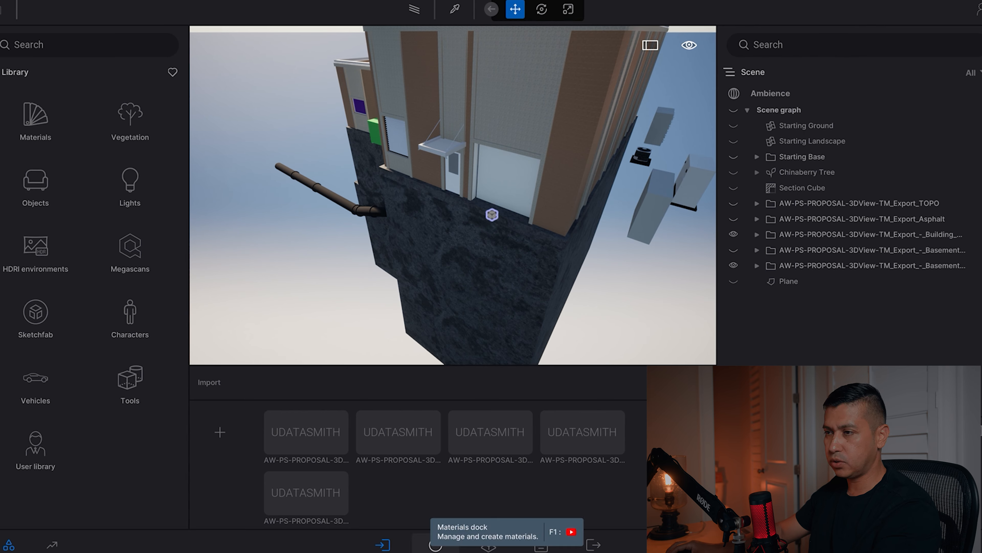
# - Open the materials dock and browse the library's Concrete materials, previewing Fine concrete 01
pyautogui.click(436, 544)
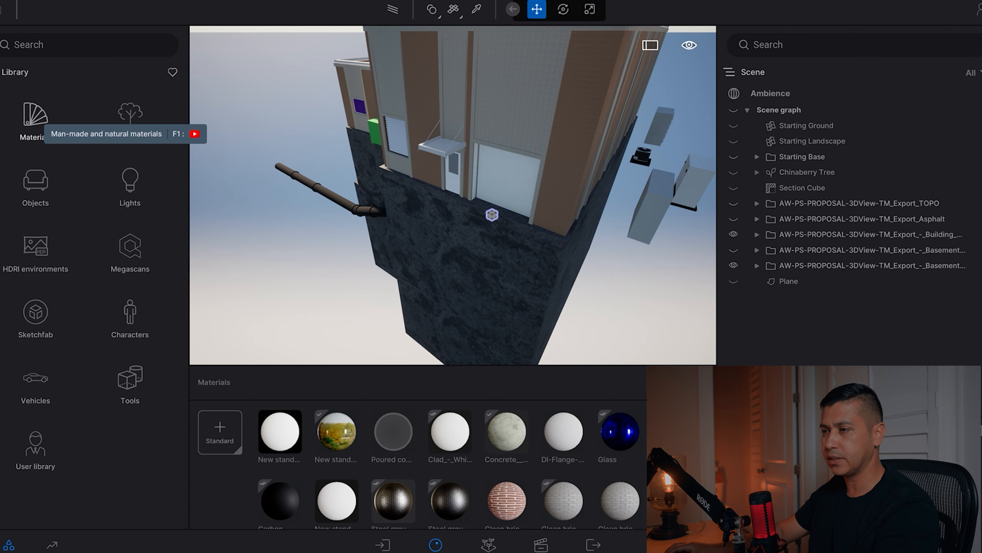
pyautogui.click(35, 116)
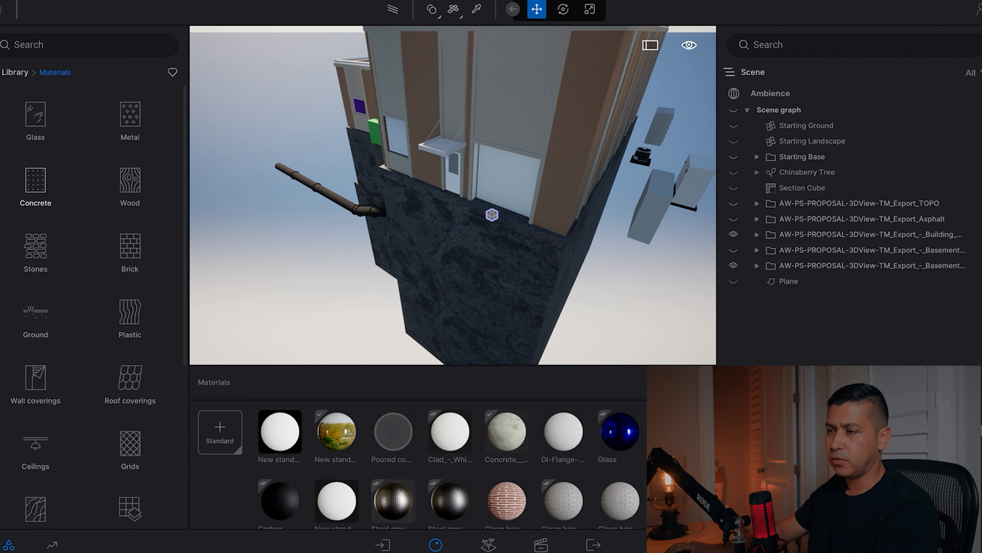
pyautogui.click(35, 182)
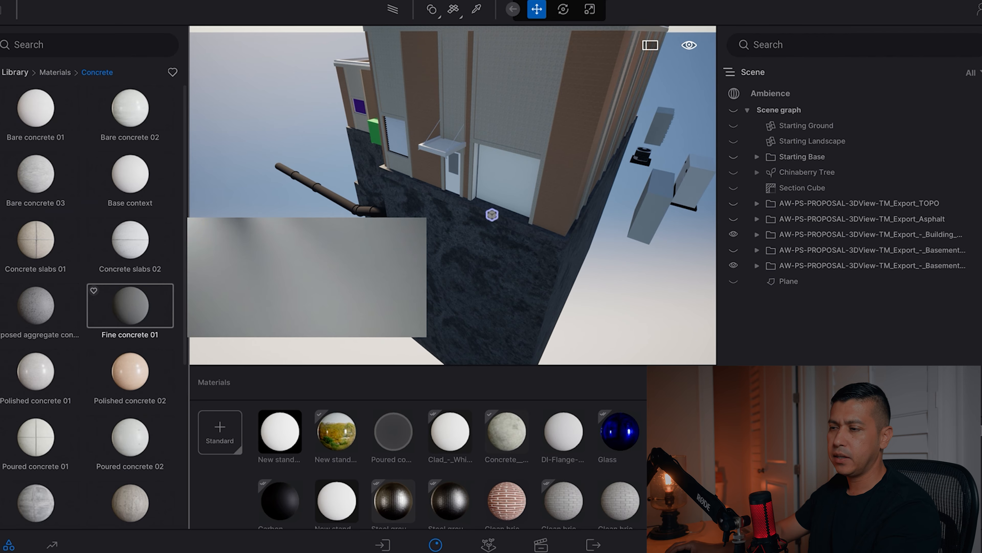
pyautogui.moveTo(130, 306)
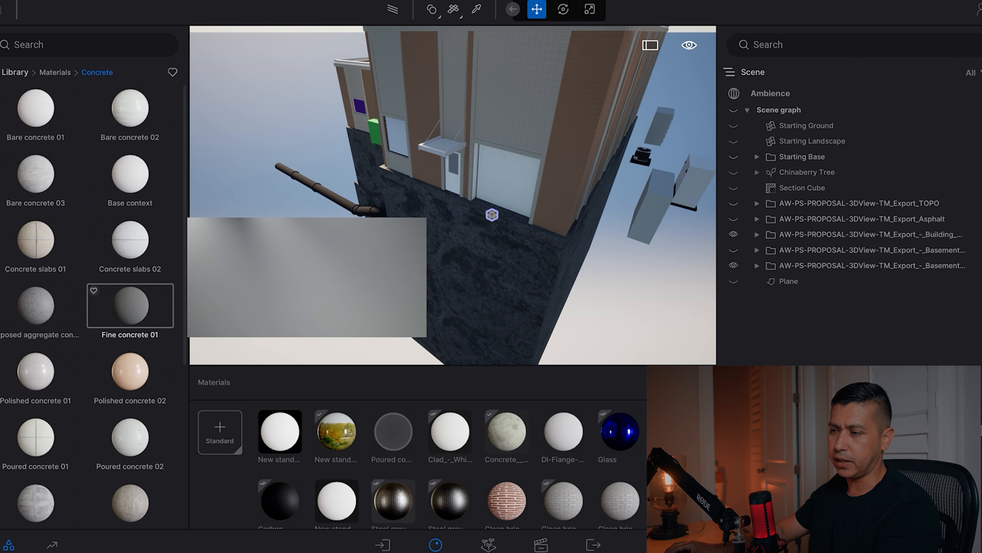
pyautogui.moveTo(130, 305); pyautogui.dragTo(110, 307)
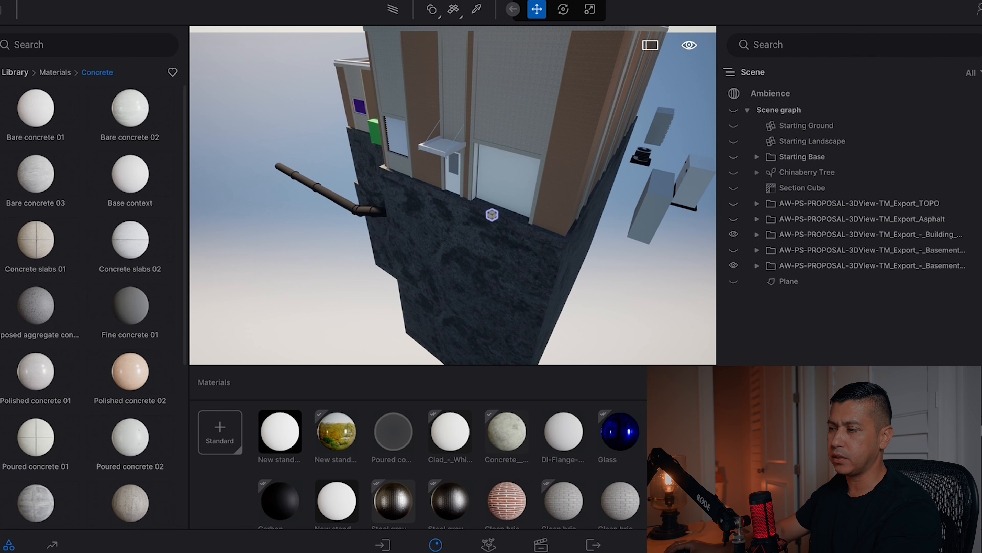
pyautogui.scroll(-3, 483, 213)
pyautogui.keyDown('shift'); pyautogui.moveTo(484, 213); pyautogui.dragTo(456, 201, button='middle'); pyautogui.keyUp('shift')
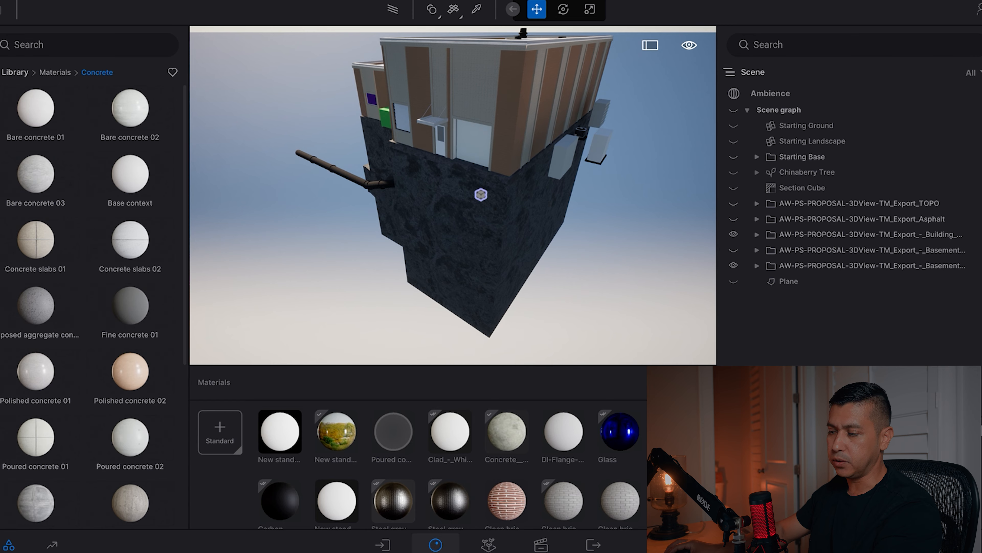
pyautogui.click(435, 544)
pyautogui.click(436, 544)
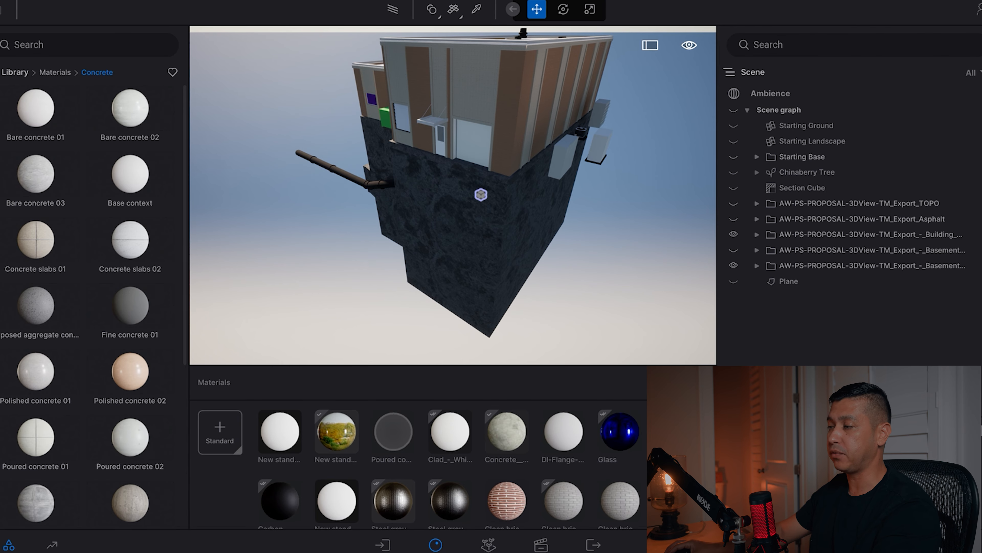
# - Show the TM_Export_TOPO and TM_Export_Asphalt folders again and view the building on its terrain from several angles
pyautogui.moveTo(480, 174); pyautogui.dragTo(433, 221, button='middle')
pyautogui.keyDown('shift'); pyautogui.moveTo(433, 220); pyautogui.dragTo(406, 216, button='middle'); pyautogui.keyUp('shift')
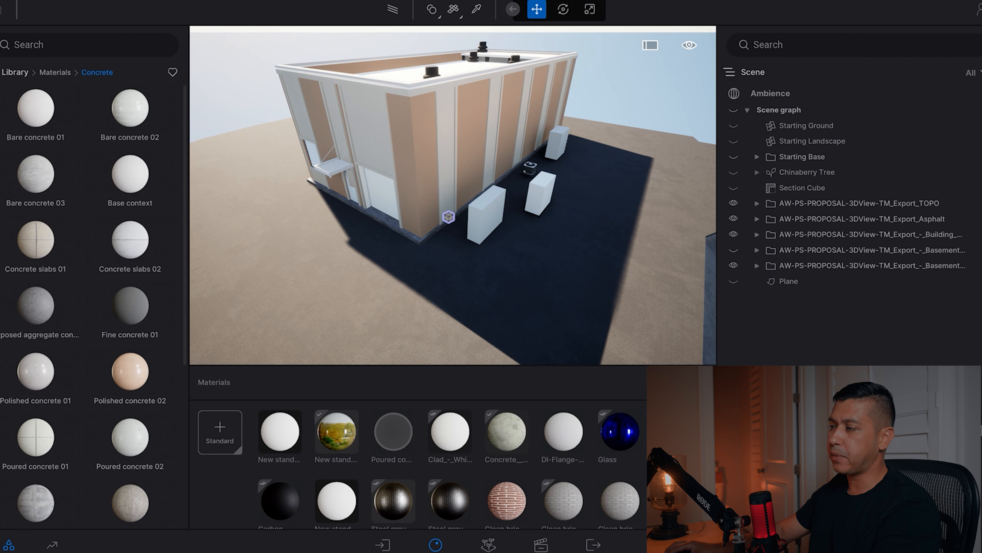
pyautogui.scroll(-5, 453, 195)
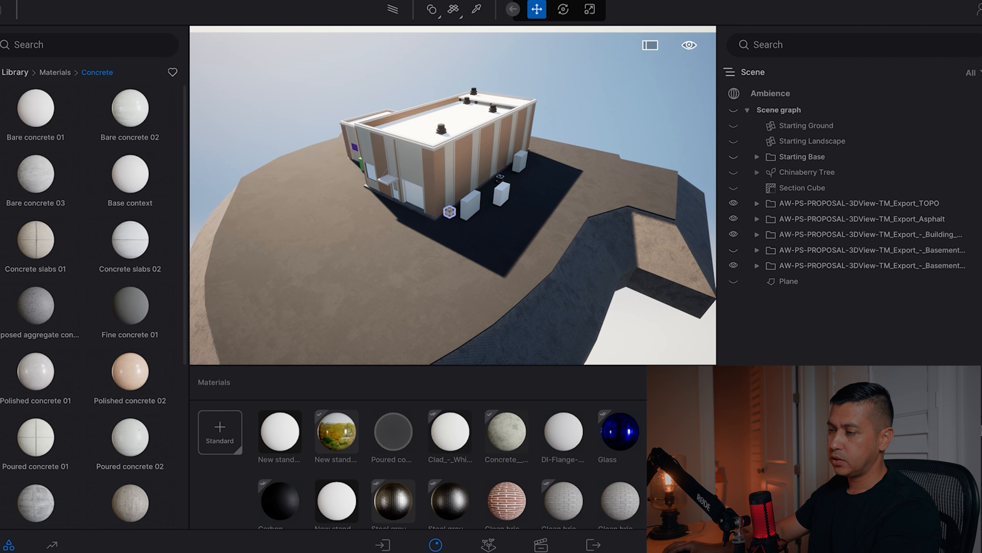
pyautogui.scroll(-2, 453, 196)
pyautogui.keyDown('shift'); pyautogui.moveTo(453, 196); pyautogui.dragTo(506, 216, button='middle'); pyautogui.keyUp('shift')
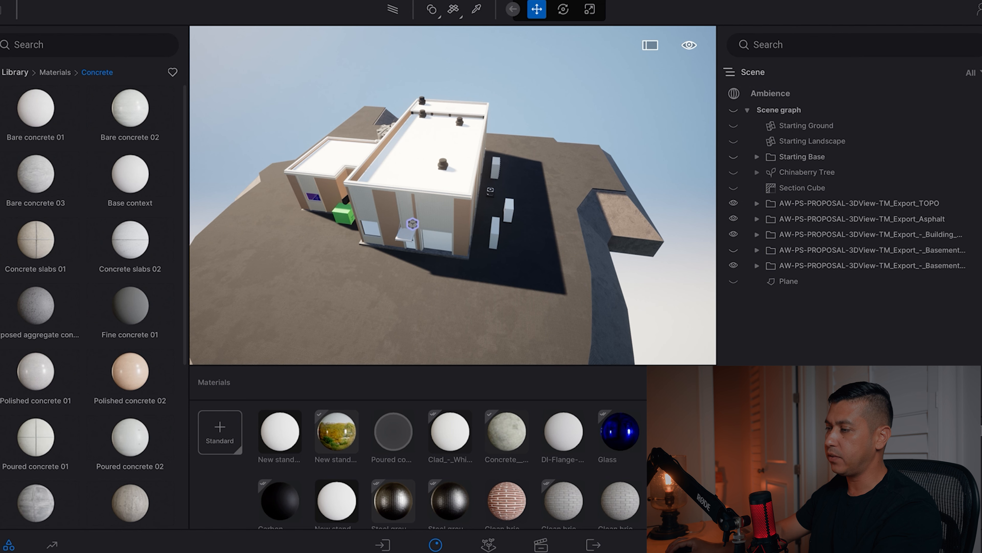
pyautogui.scroll(-5, 452, 196)
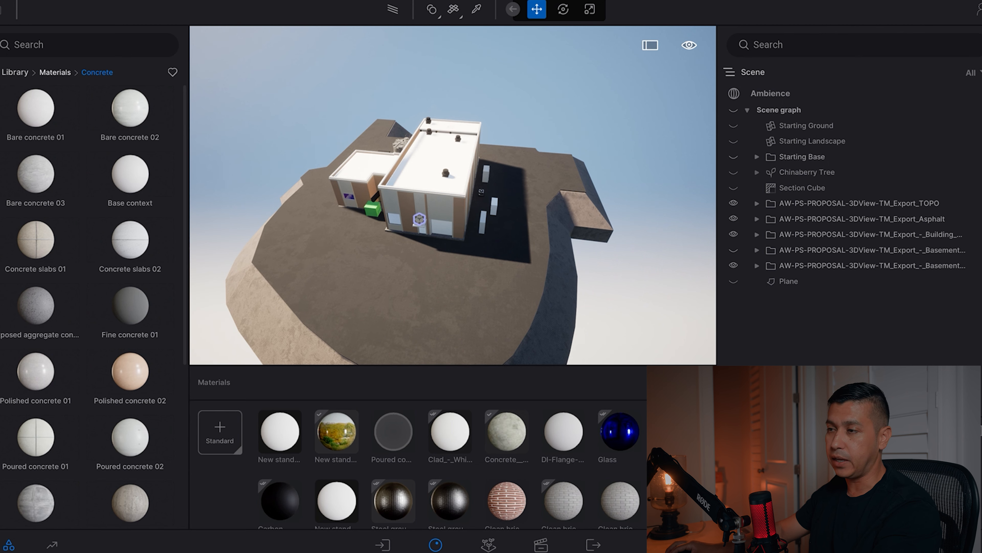
# - Browse the Trees category of the Vegetation library and preview Littleleaf Linden
pyautogui.click(55, 72)
pyautogui.click(15, 72)
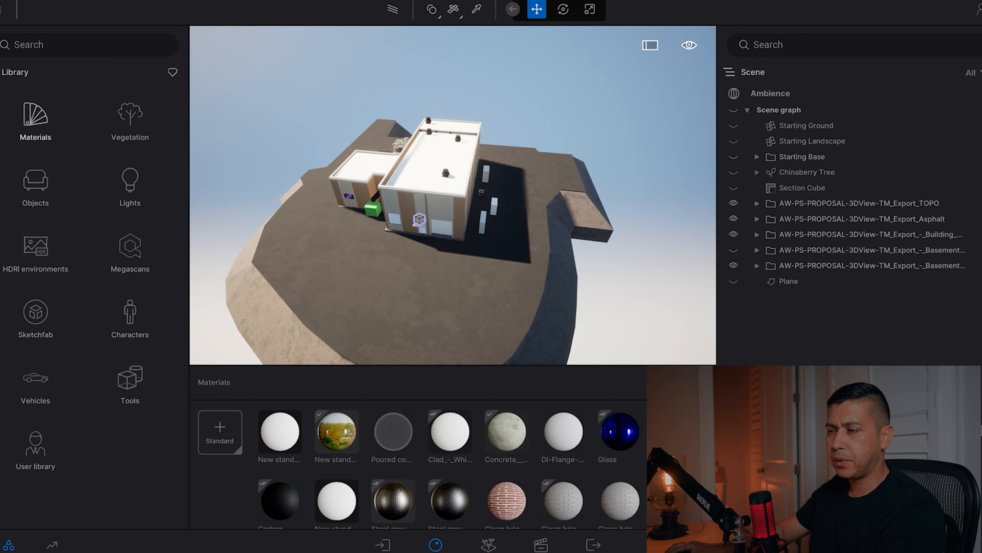
pyautogui.click(130, 120)
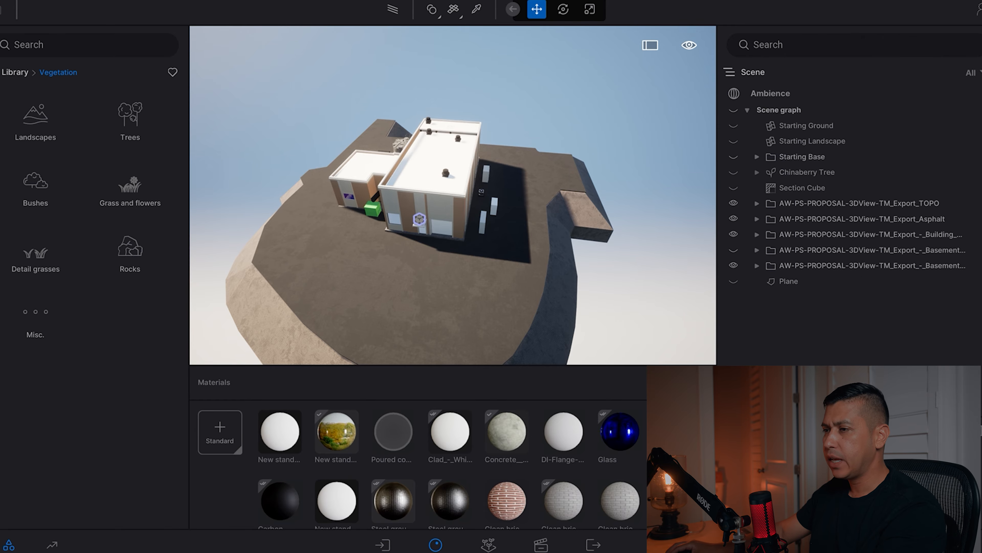
pyautogui.click(130, 120)
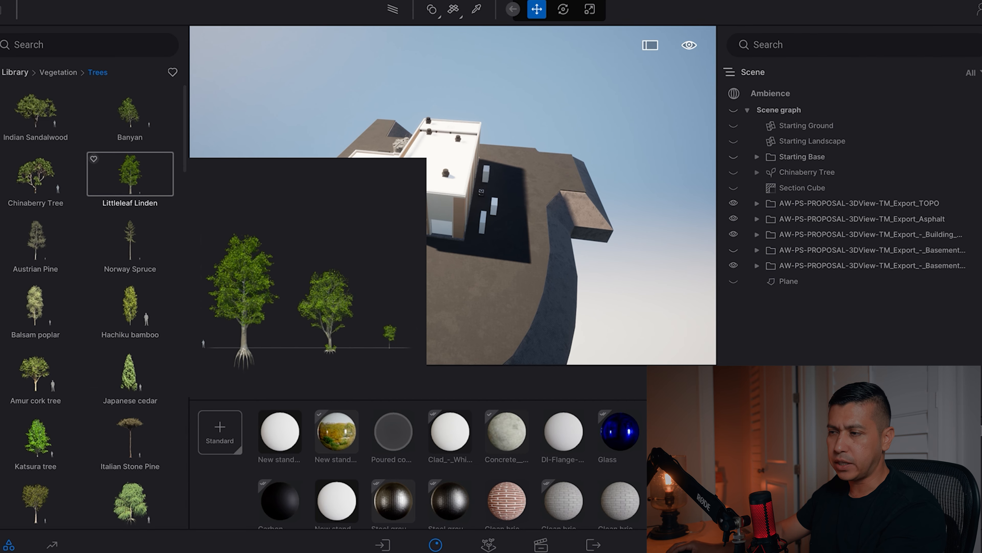
pyautogui.moveTo(130, 240); pyautogui.dragTo(134, 194)
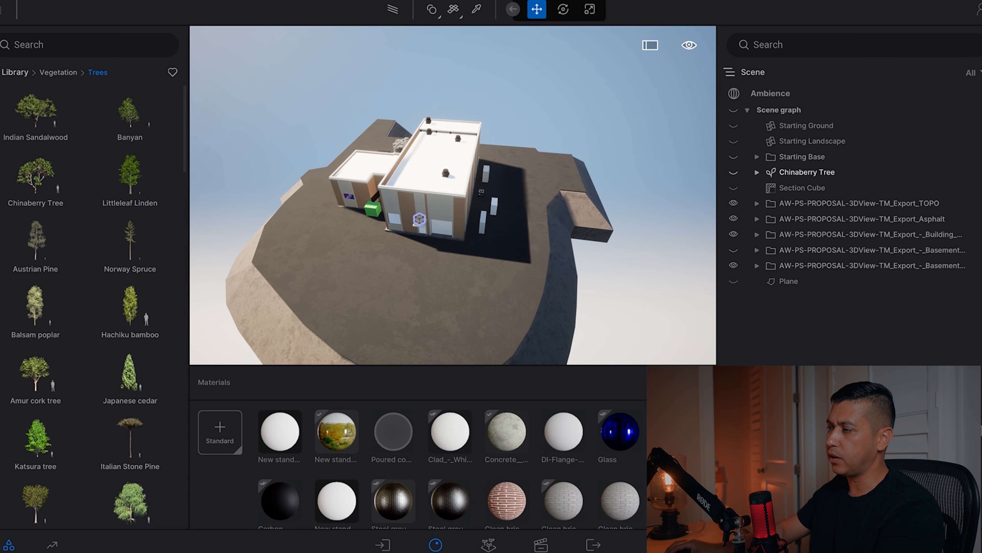
# - Make the Chinaberry Tree group visible again and fly in close to the building's entrance facade
pyautogui.click(734, 172)
pyautogui.press('w')
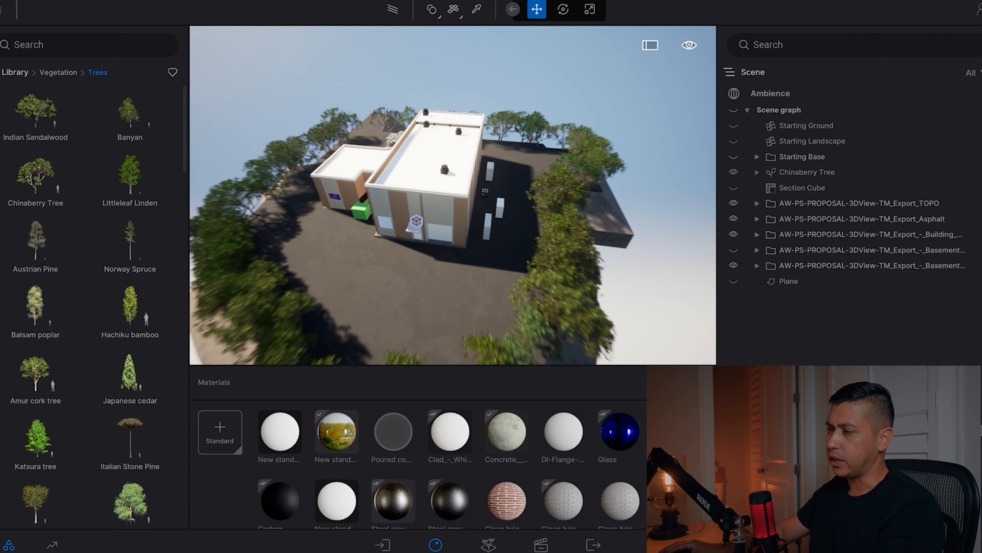
pyautogui.press('d')
pyautogui.moveTo(452, 195)
pyautogui.mouseDown(button='right')
pyautogui.moveTo(371, 196)
pyautogui.moveTo(460, 182)
pyautogui.mouseUp(button='right')
pyautogui.press('w')
pyautogui.press('a')
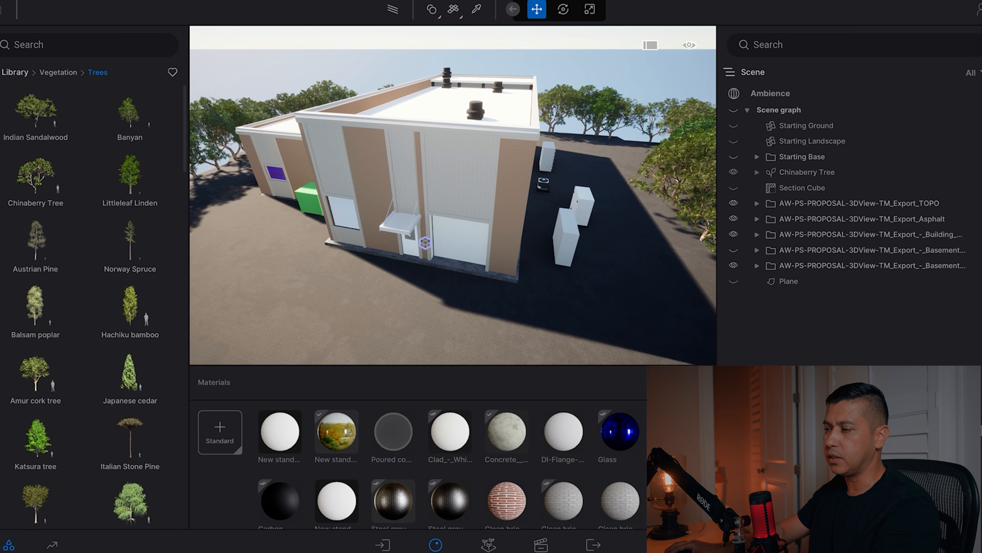
# - Fly back and around the site to examine the building, paving and surrounding trees from above
pyautogui.press('s')
pyautogui.press('d')
pyautogui.moveTo(460, 182)
pyautogui.mouseDown(button='right')
pyautogui.moveTo(420, 210)
pyautogui.moveTo(460, 196)
pyautogui.mouseUp(button='right')
pyautogui.press('w')
pyautogui.press('a')
pyautogui.press('s')
pyautogui.press('s')
pyautogui.press('w')
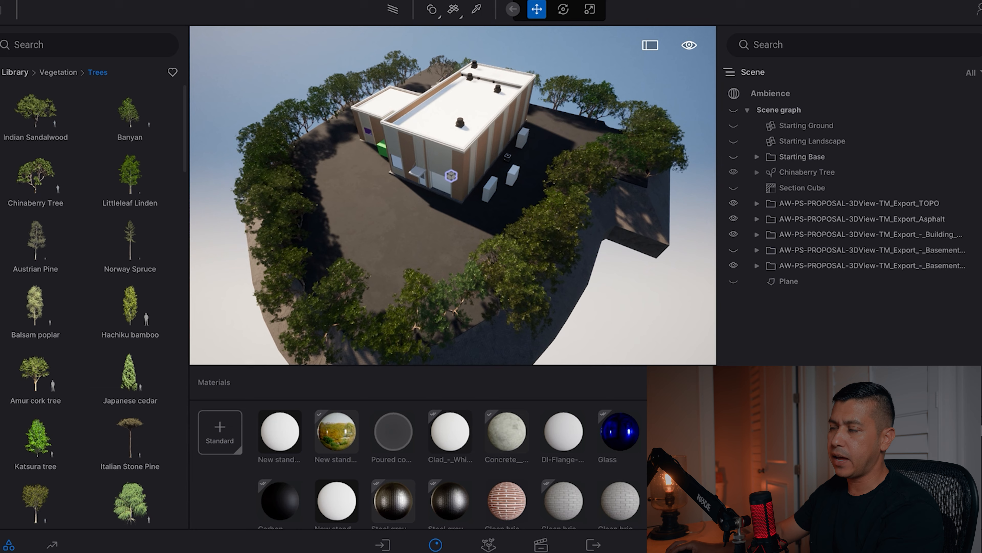
pyautogui.press('q')
pyautogui.moveTo(453, 196); pyautogui.dragTo(460, 157, button='right')
pyautogui.press('w')
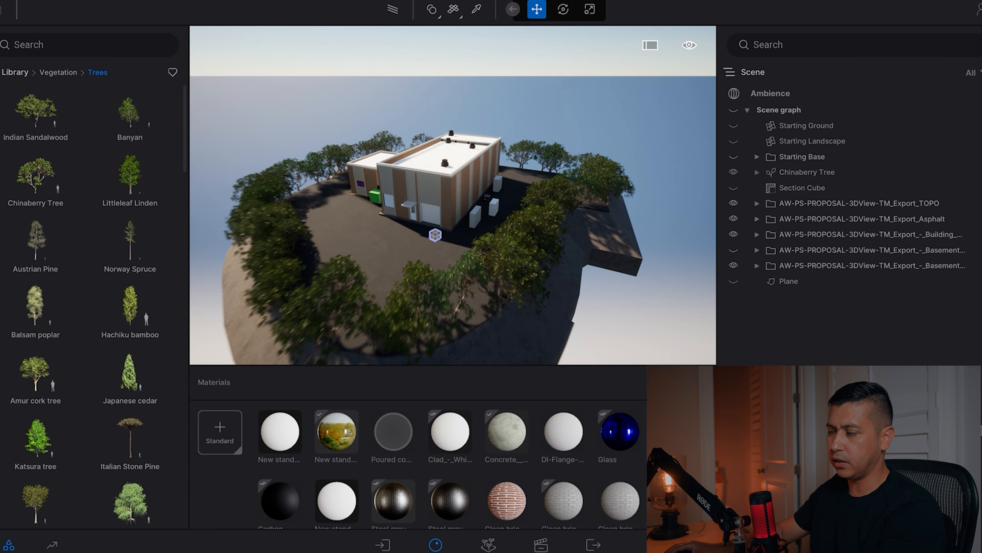
# - Switch back to Twinmotion from the reference photo and save the current aerial view of the site as a new image
pyautogui.moveTo(453, 201); pyautogui.dragTo(468, 188, button='middle')
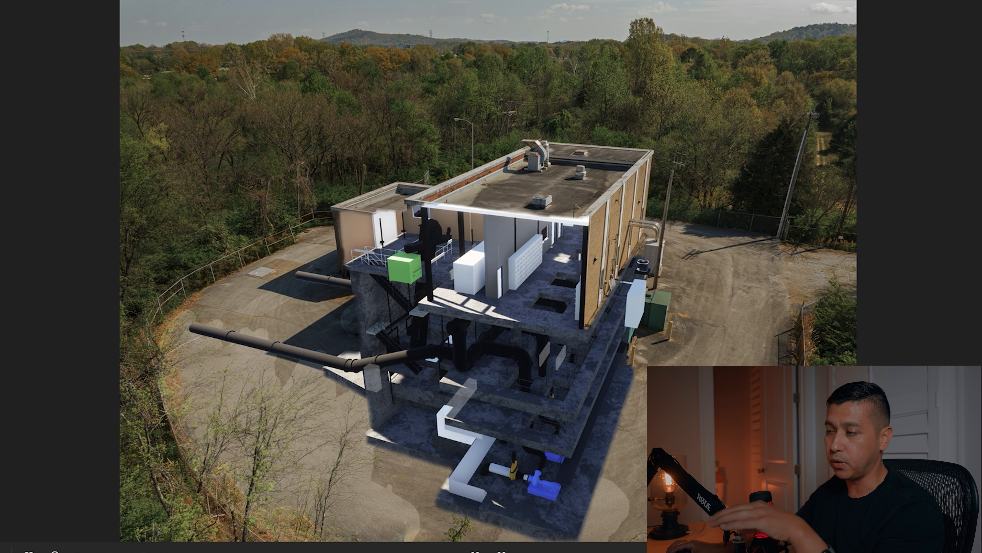
pyautogui.moveTo(665, 552)
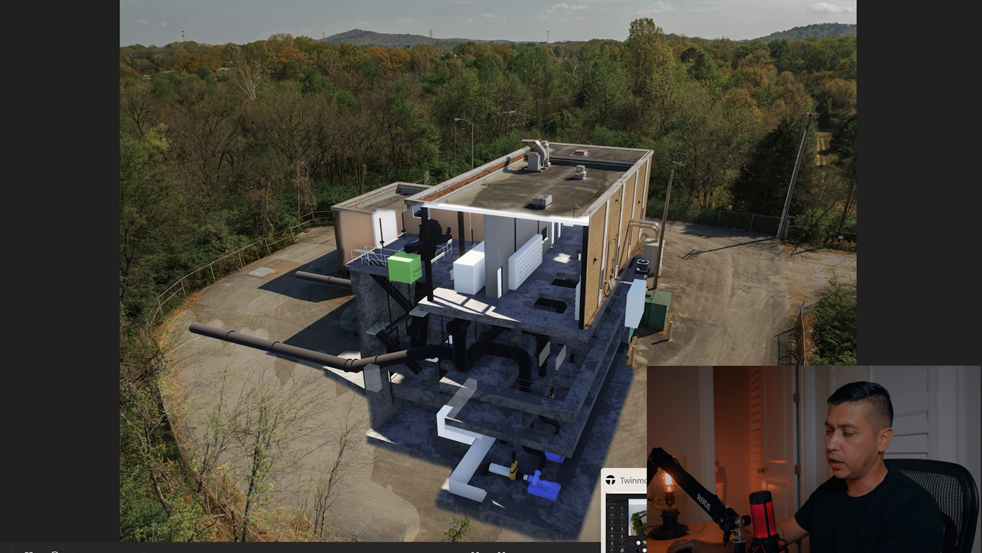
pyautogui.click(657, 520)
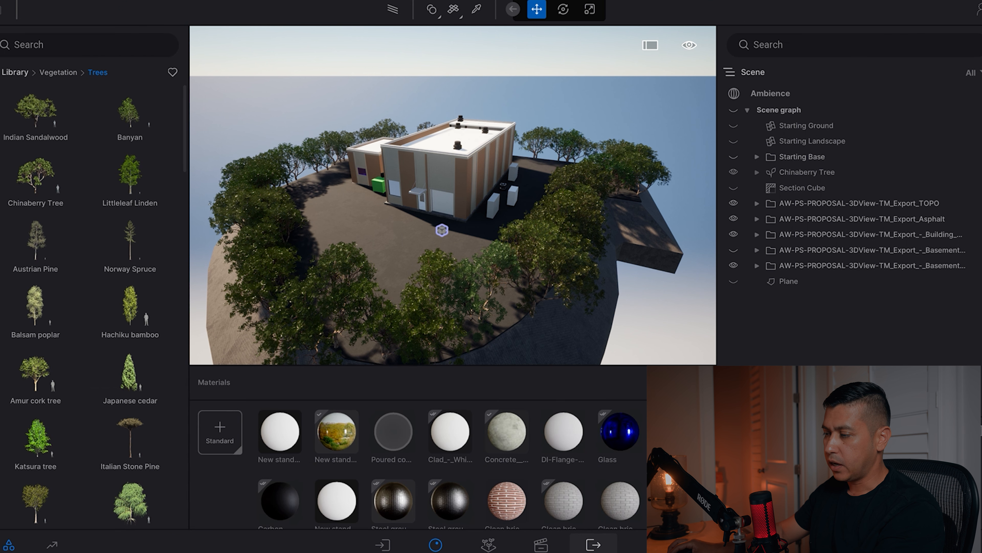
pyautogui.click(540, 543)
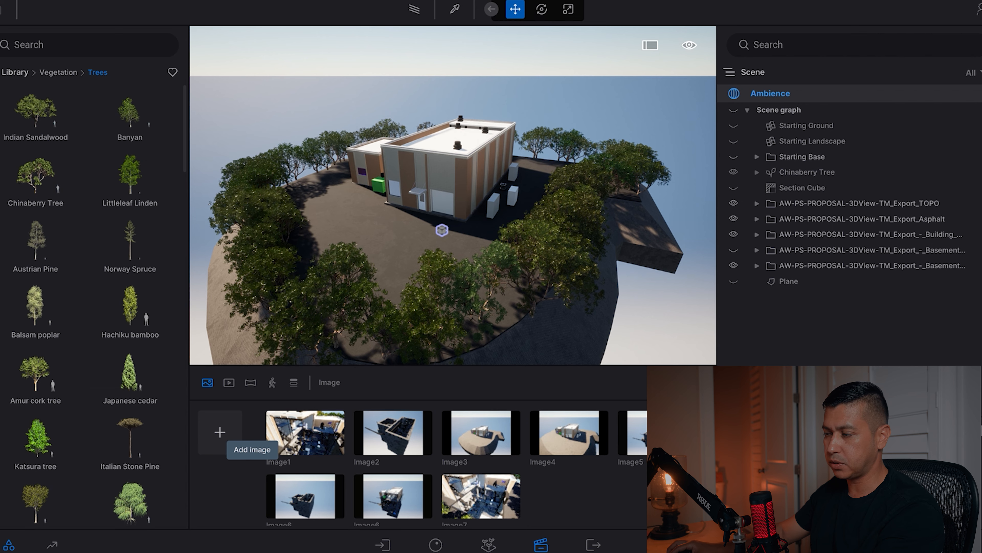
pyautogui.click(221, 433)
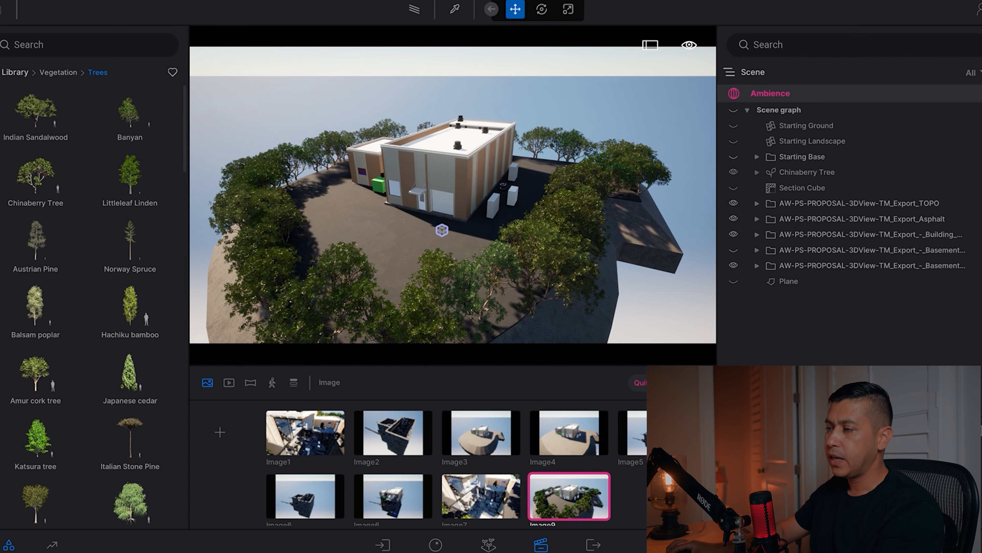
# - Bring the camera closer to the building and update Image9 with this tighter framing
pyautogui.scroll(6, 453, 195)
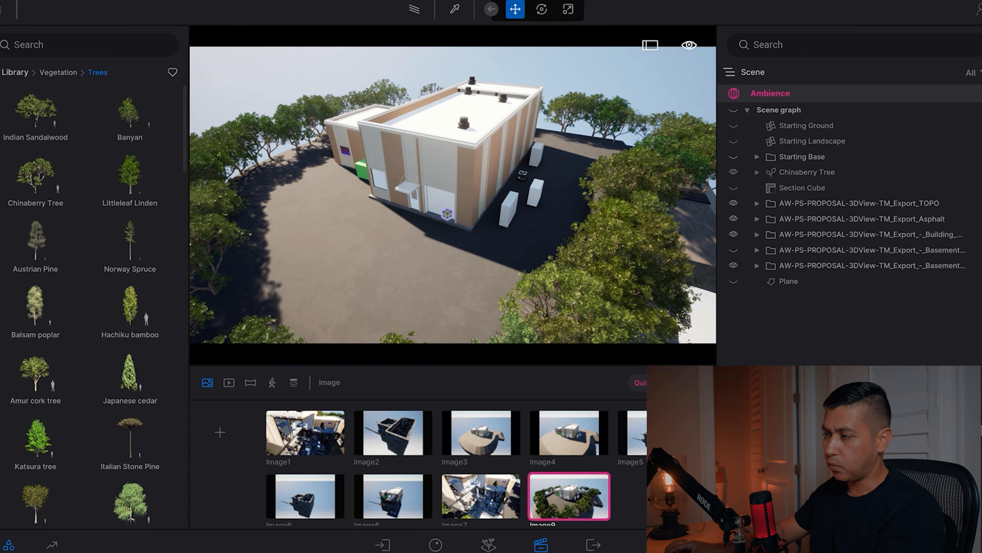
pyautogui.moveTo(453, 195)
pyautogui.keyDown('shift'); pyautogui.mouseDown(button='middle')
pyautogui.moveTo(441, 182)
pyautogui.moveTo(483, 180)
pyautogui.moveTo(449, 187)
pyautogui.moveTo(472, 190)
pyautogui.moveTo(464, 176)
pyautogui.moveTo(455, 203)
pyautogui.mouseUp(button='middle'); pyautogui.keyUp('shift')
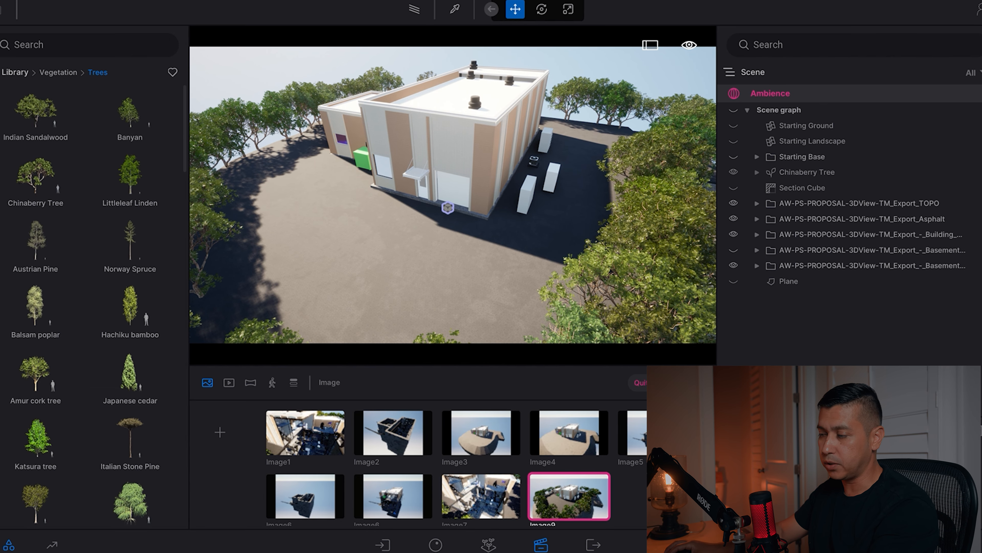
pyautogui.moveTo(575, 494)
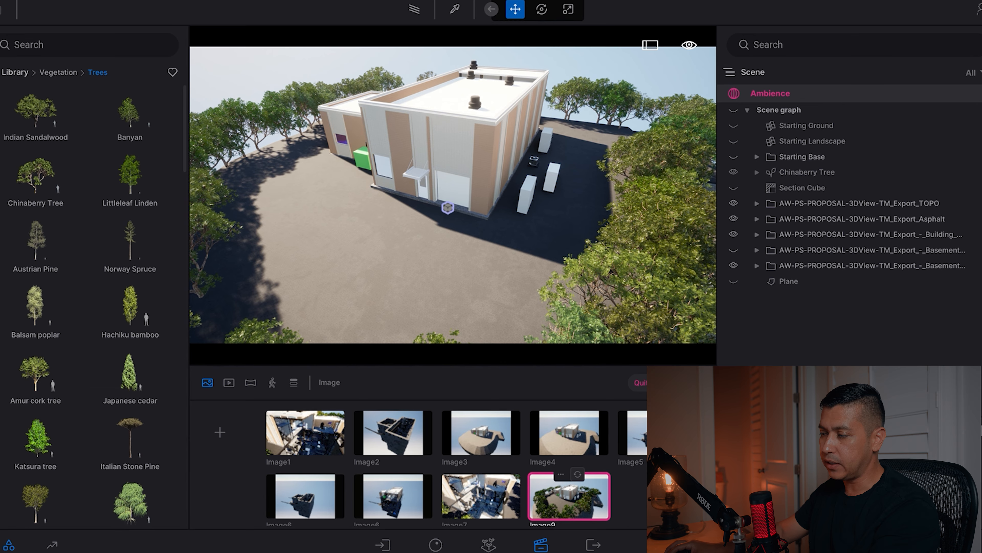
pyautogui.click(577, 474)
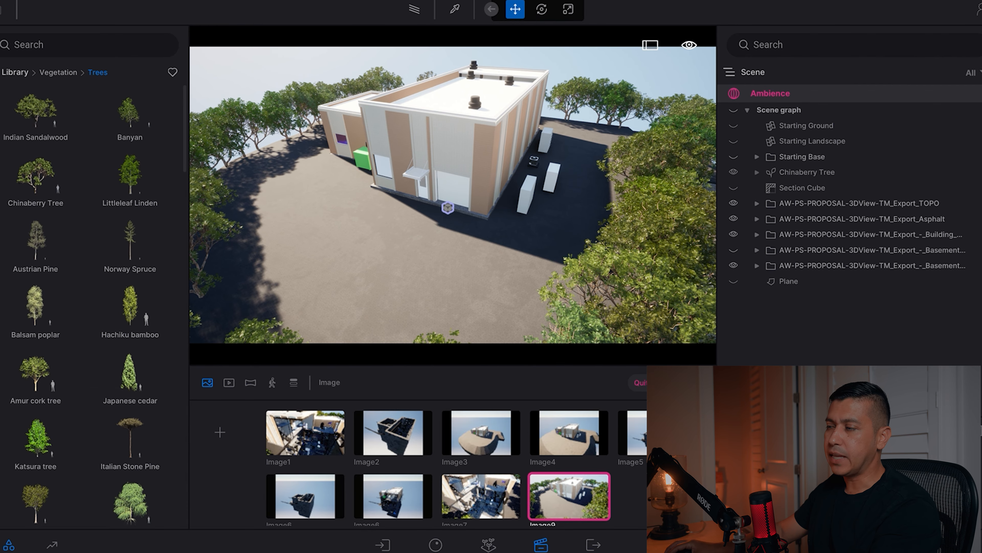
# - Fly the camera away from the site and recall the view saved in Image9
pyautogui.moveTo(453, 217); pyautogui.dragTo(402, 224, button='right')
pyautogui.press('s')
pyautogui.press('d')
pyautogui.press('s')
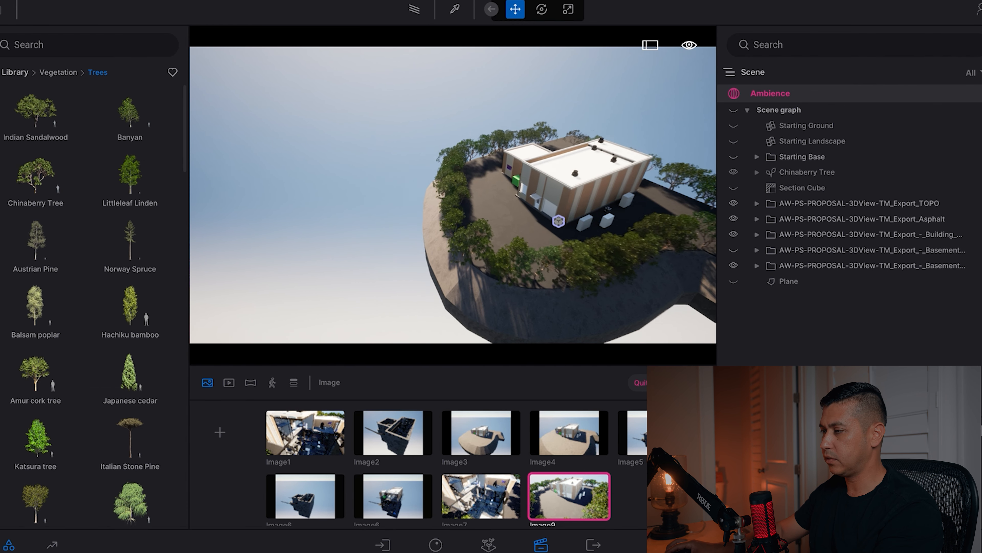
pyautogui.press('a')
pyautogui.moveTo(452, 217); pyautogui.dragTo(515, 197, button='right')
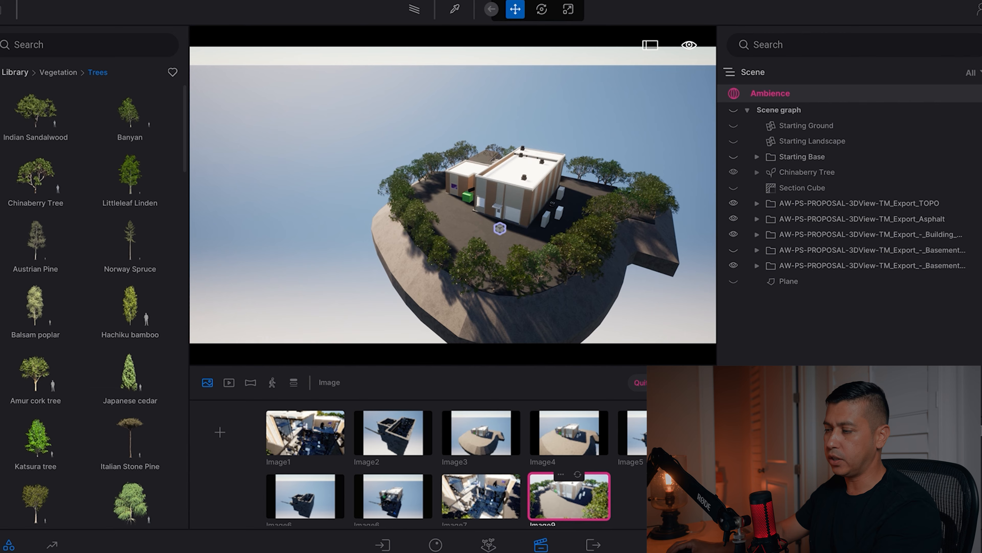
pyautogui.click(570, 499)
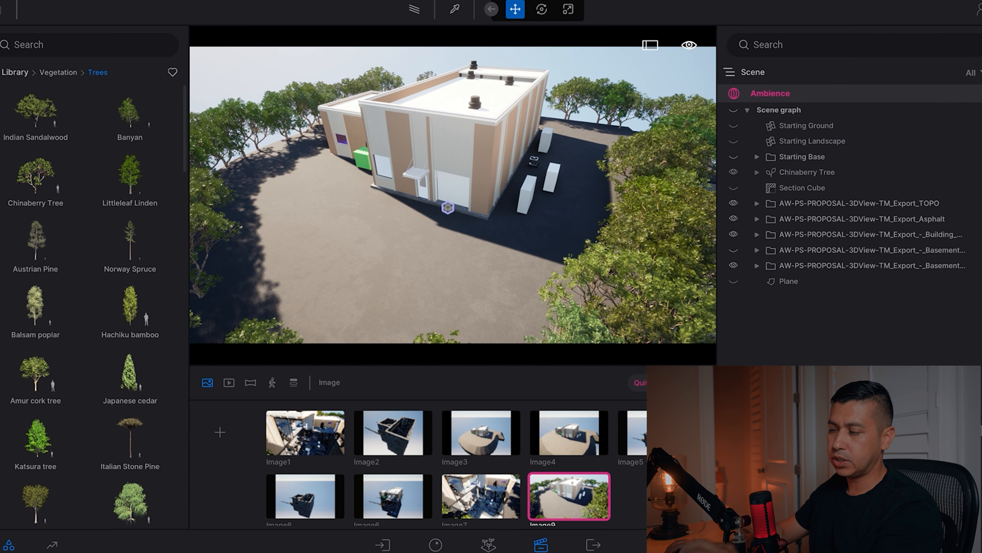
# - Shift the Image9 camera slightly sideways and refresh the saved image with the adjusted framing
pyautogui.keyDown('shift'); pyautogui.moveTo(488, 216); pyautogui.dragTo(506, 217, button='middle'); pyautogui.keyUp('shift')
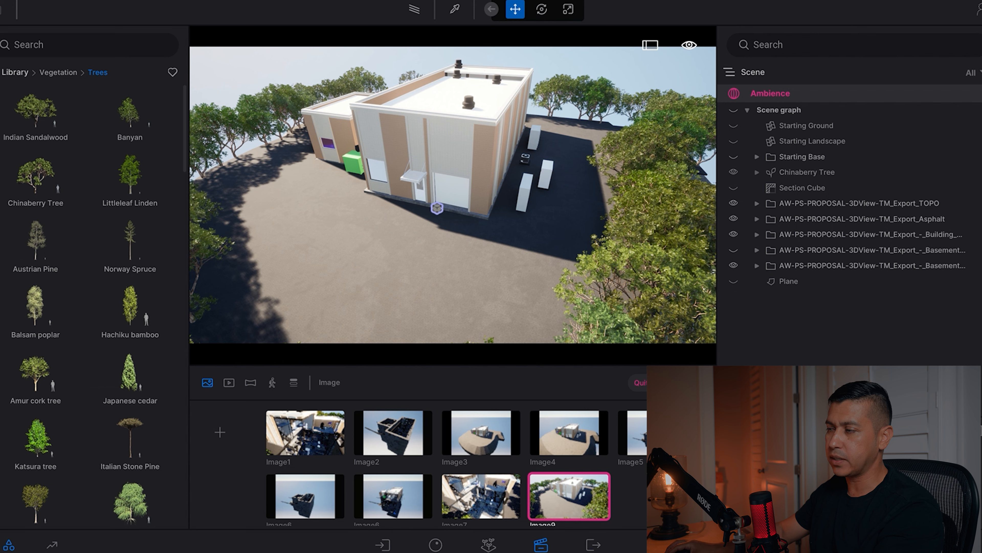
pyautogui.moveTo(569, 496)
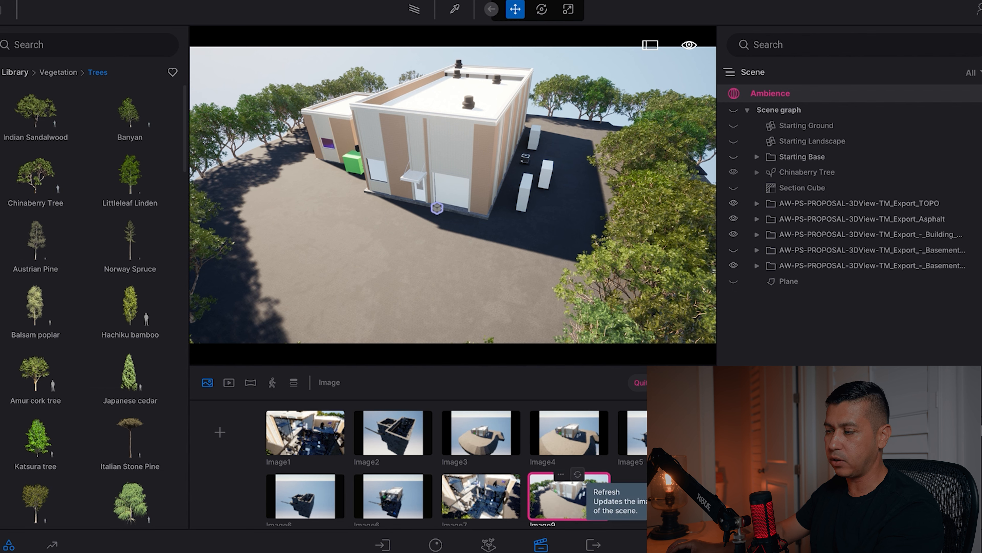
pyautogui.click(578, 474)
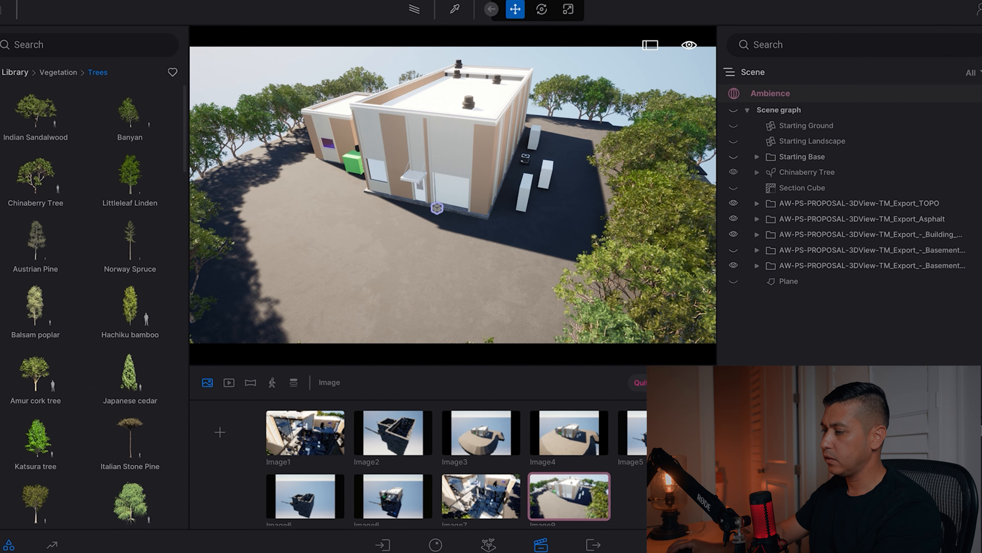
# - Open the local export settings for images and choose only Image9 for export, with PNG as the format
pyautogui.click(593, 545)
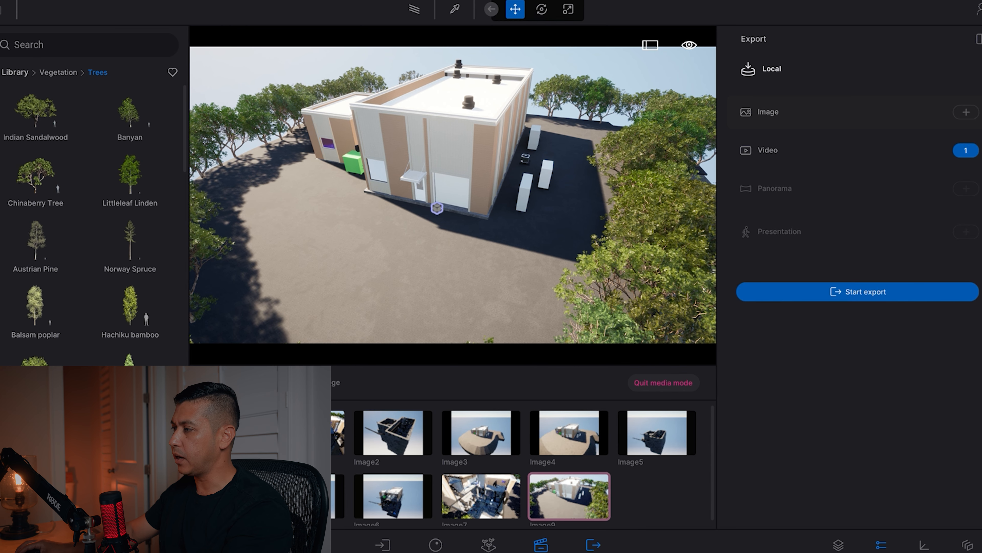
pyautogui.click(768, 112)
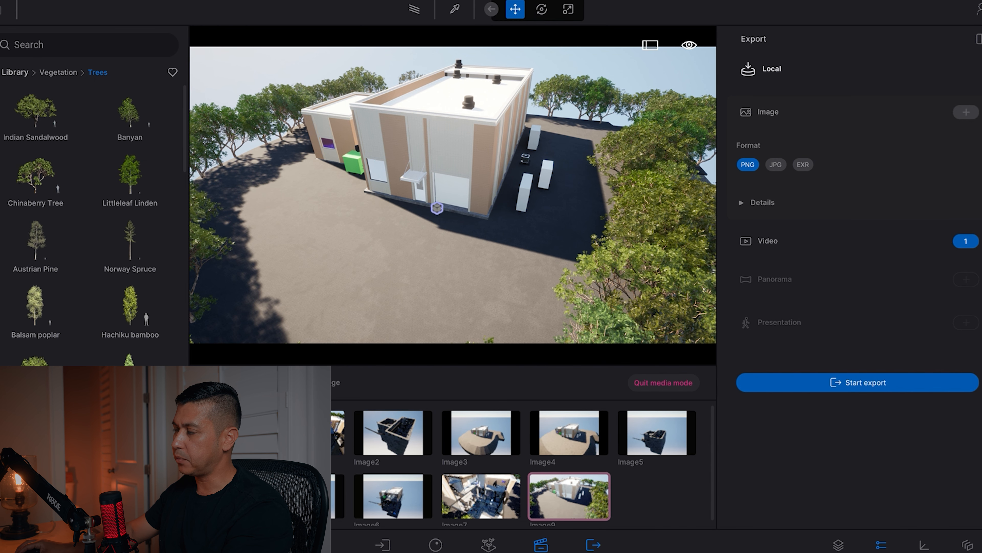
pyautogui.click(967, 112)
pyautogui.click(307, 314)
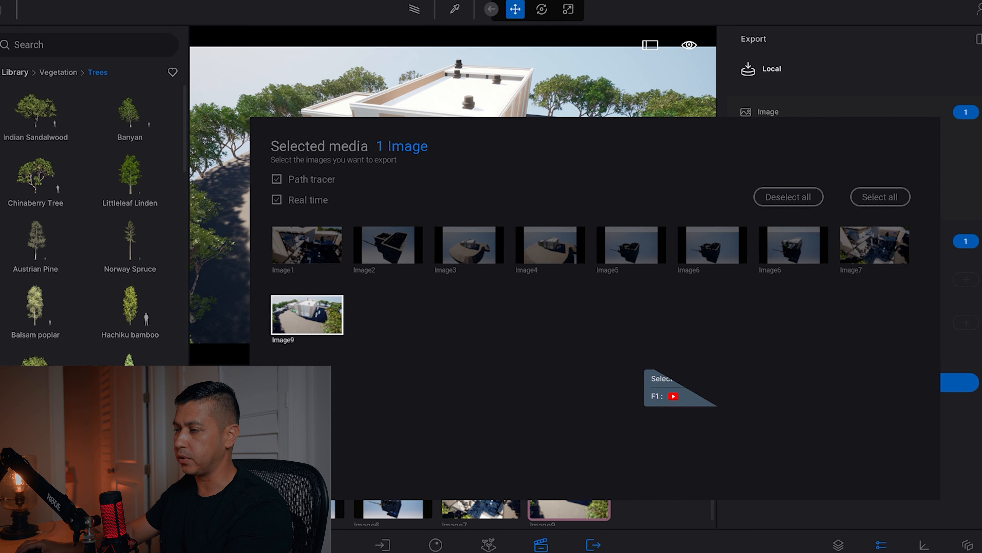
pyautogui.click(488, 543)
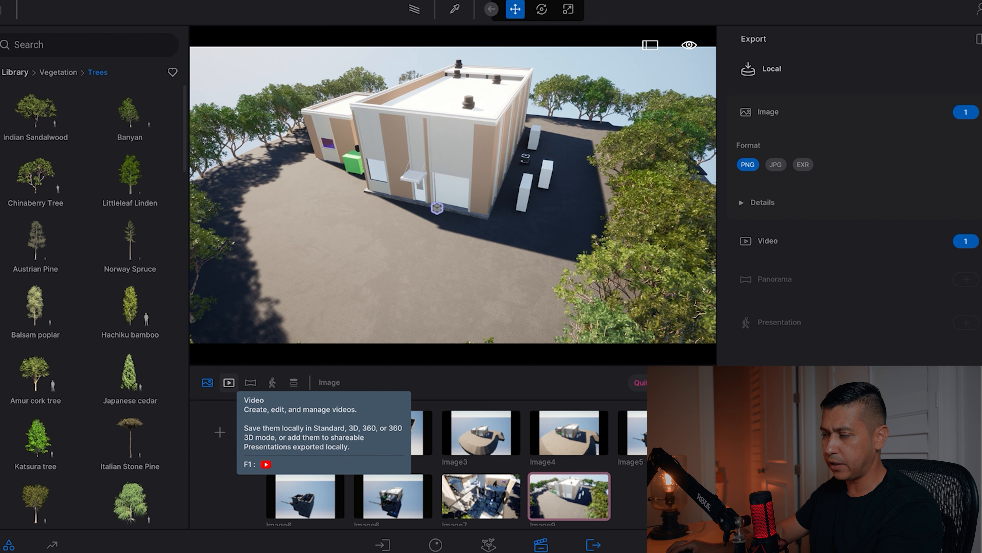
# - Create a new video from the current view and add a second keyframe with the camera turned and looking down more on the building
pyautogui.click(541, 544)
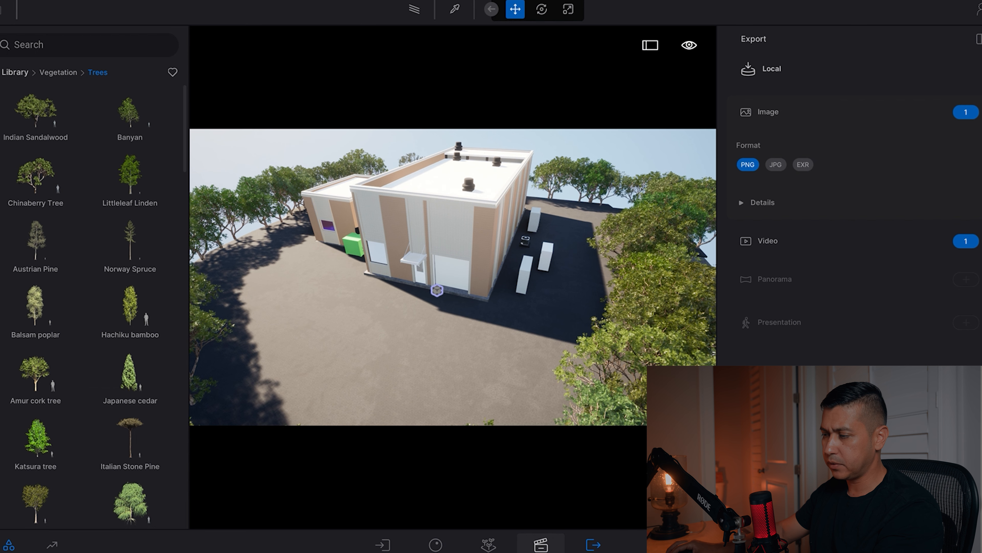
pyautogui.click(541, 544)
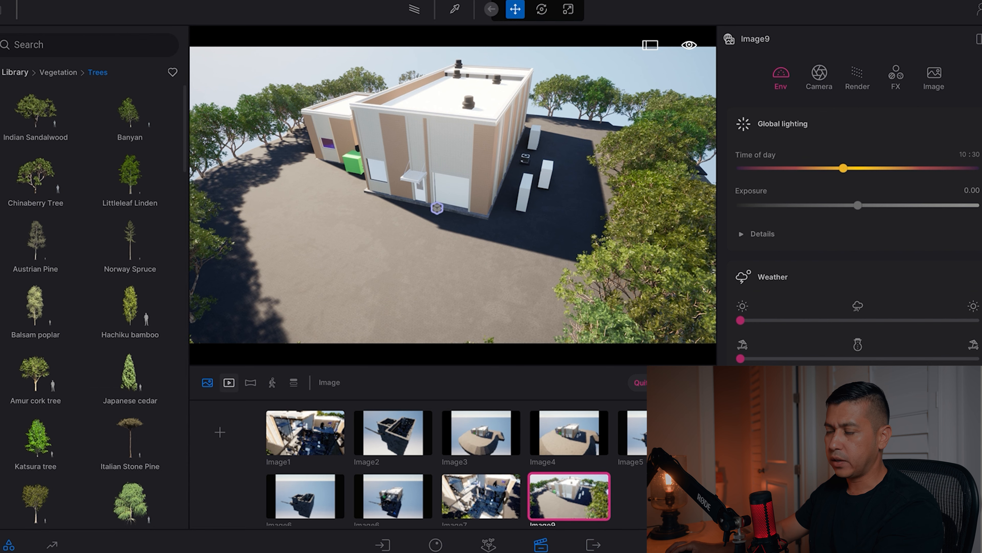
pyautogui.click(229, 382)
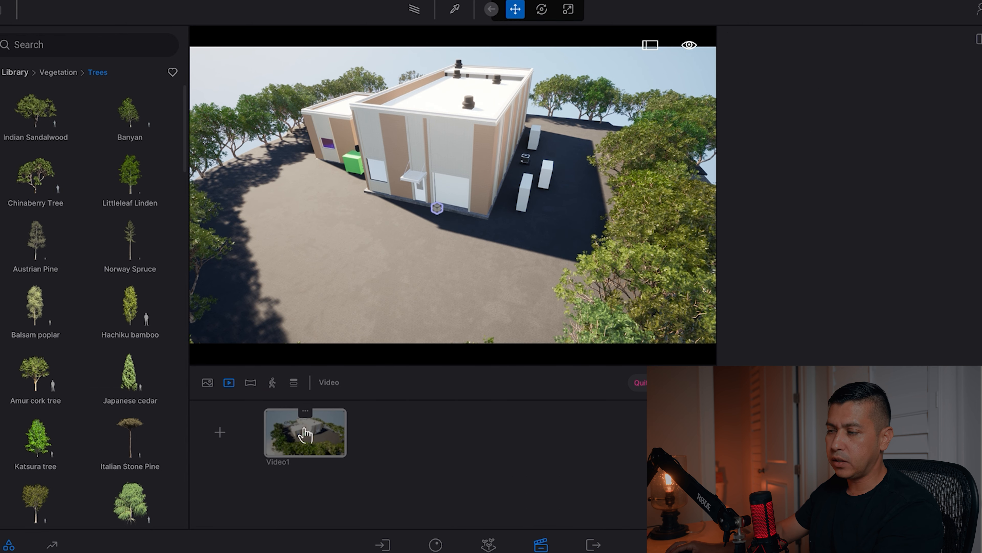
pyautogui.click(220, 432)
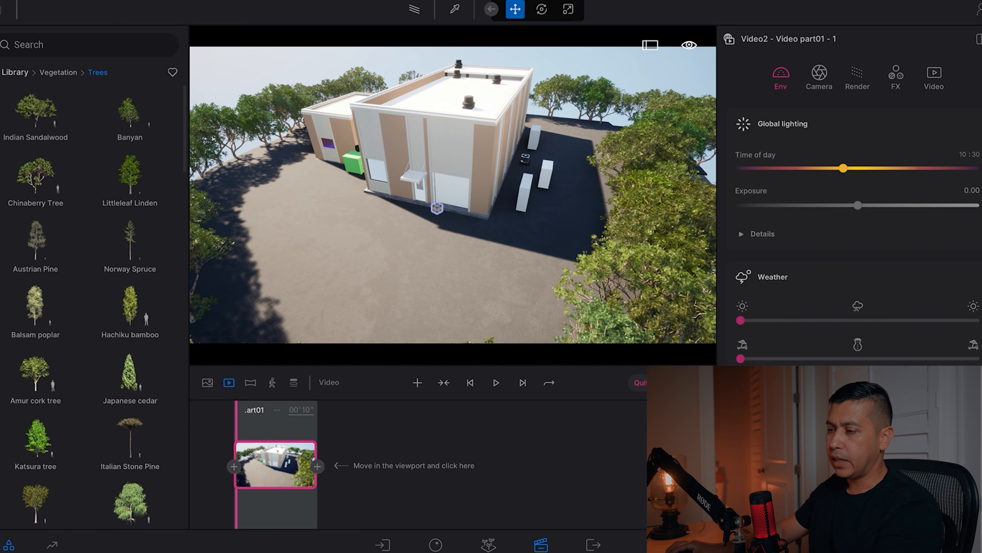
pyautogui.keyDown('shift'); pyautogui.moveTo(503, 233); pyautogui.dragTo(456, 251, button='middle'); pyautogui.keyUp('shift')
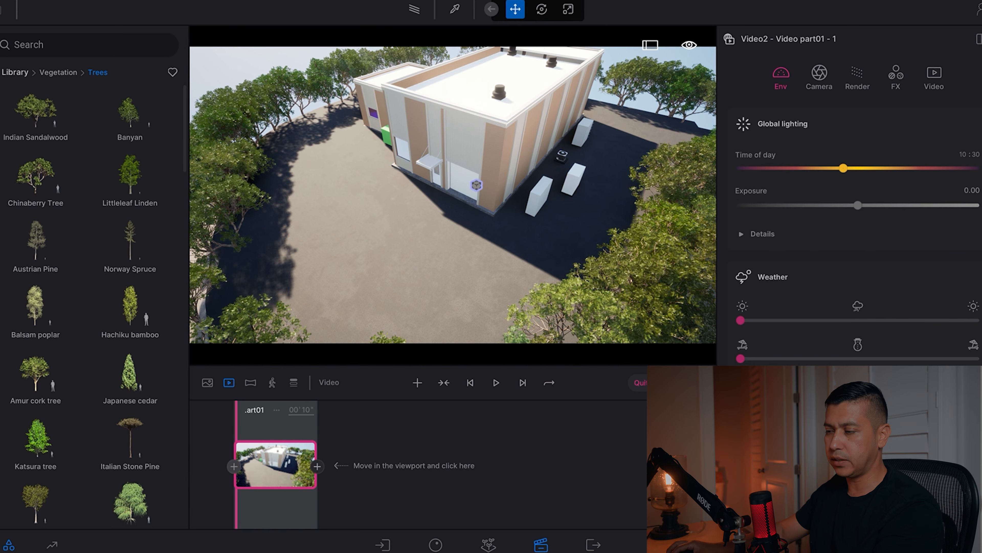
pyautogui.click(317, 466)
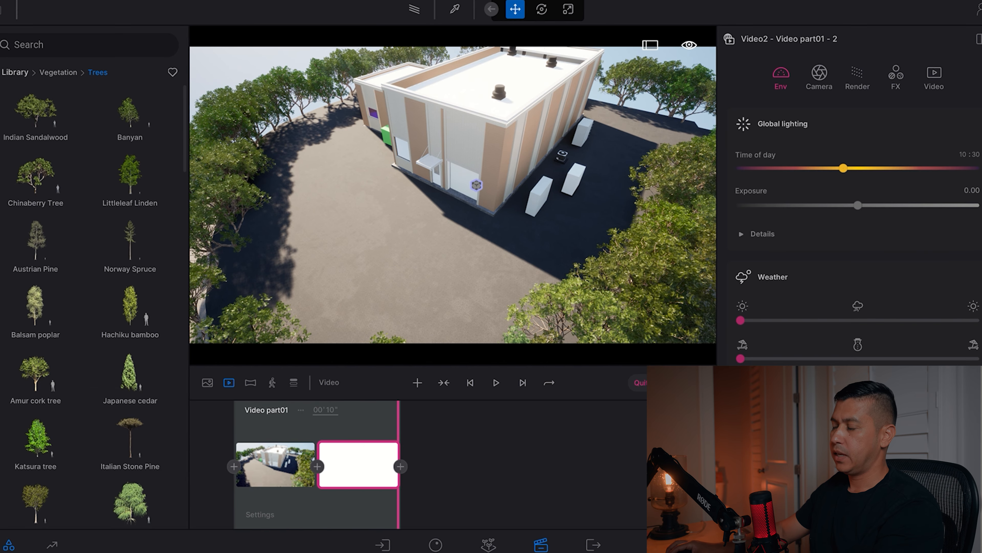
# - Move the camera into the building and down to the basement piping, adding a third and a fourth keyframe there
pyautogui.scroll(5, 487, 181)
pyautogui.scroll(-3, 522, 180)
pyautogui.keyDown('shift'); pyautogui.moveTo(522, 180); pyautogui.dragTo(551, 203, button='middle'); pyautogui.keyUp('shift')
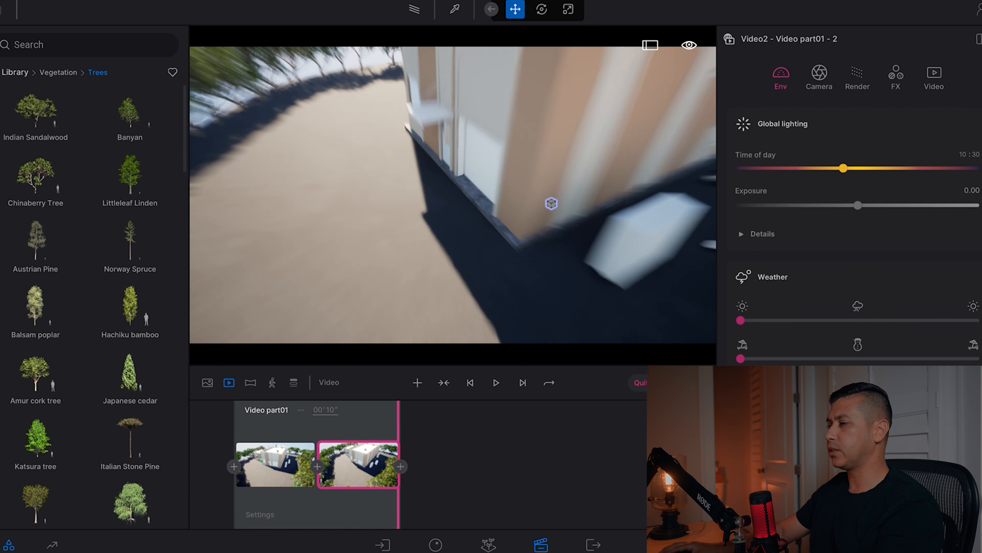
pyautogui.scroll(-5, 551, 203)
pyautogui.scroll(8, 533, 202)
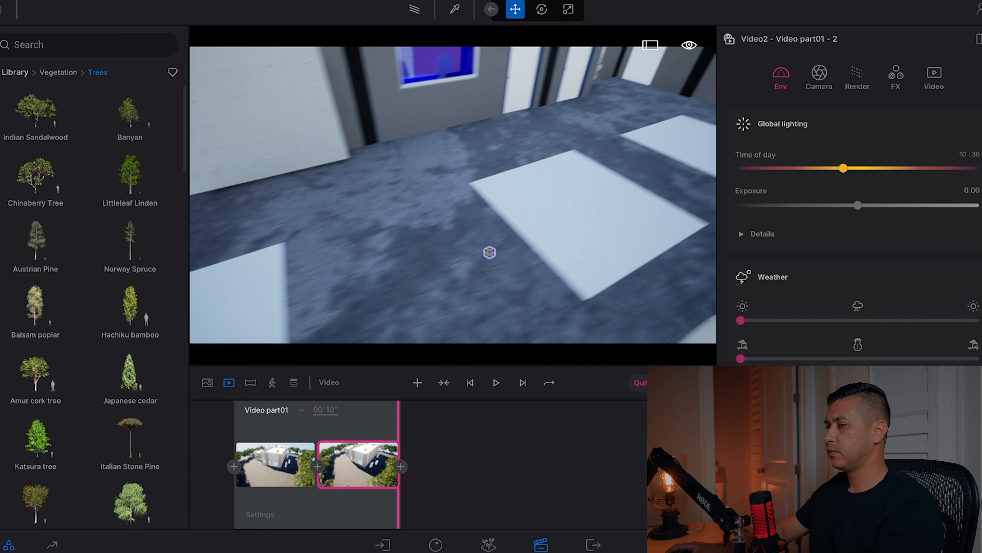
pyautogui.scroll(5, 490, 253)
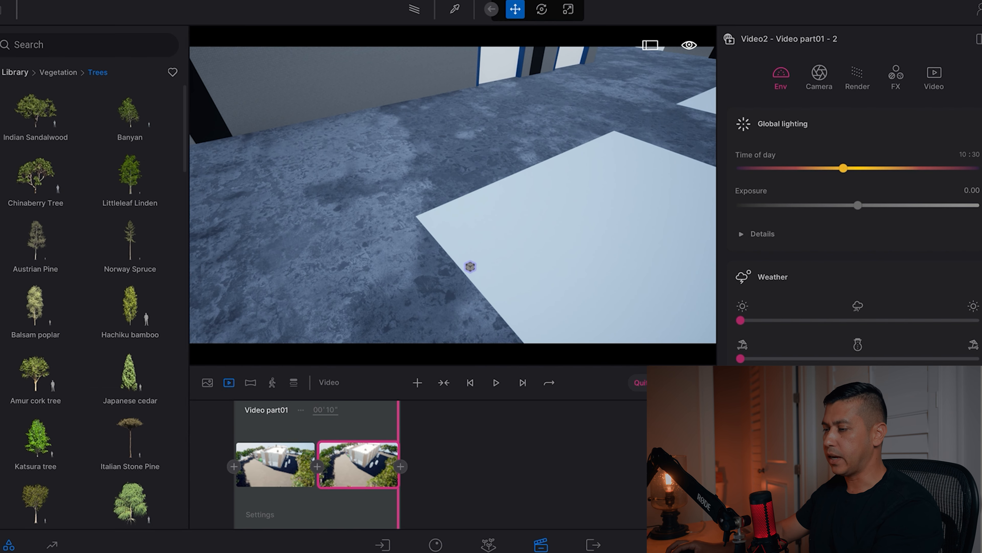
pyautogui.click(400, 467)
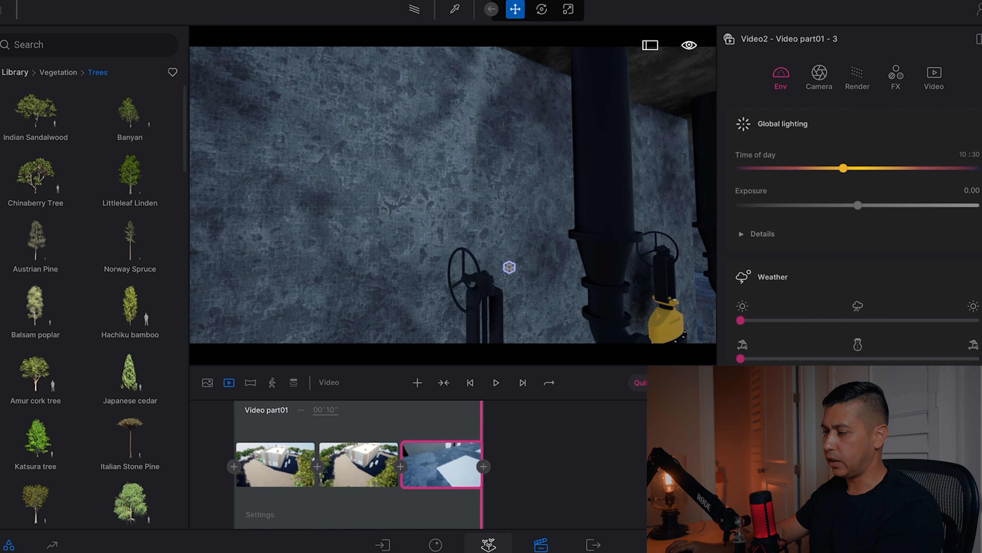
pyautogui.click(484, 466)
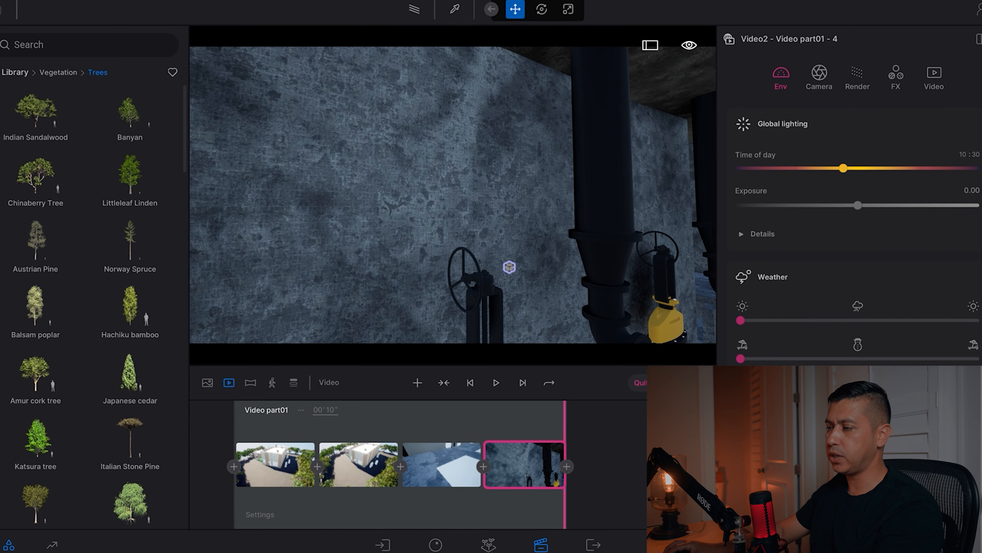
# - Play the video through its keyframes and view the pumps, valves and railing in the basement
pyautogui.click(497, 383)
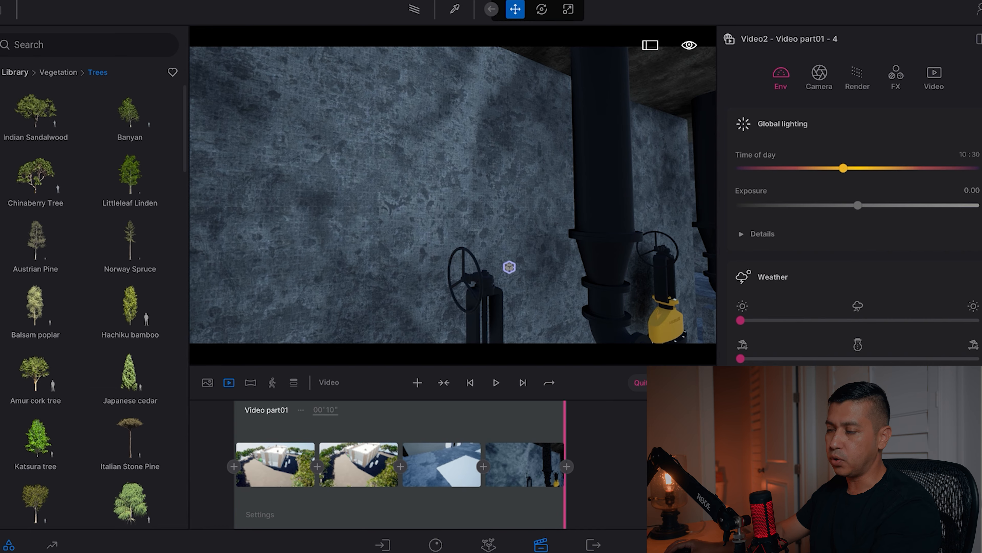
pyautogui.keyDown('shift'); pyautogui.moveTo(452, 194); pyautogui.dragTo(515, 228, button='middle'); pyautogui.keyUp('shift')
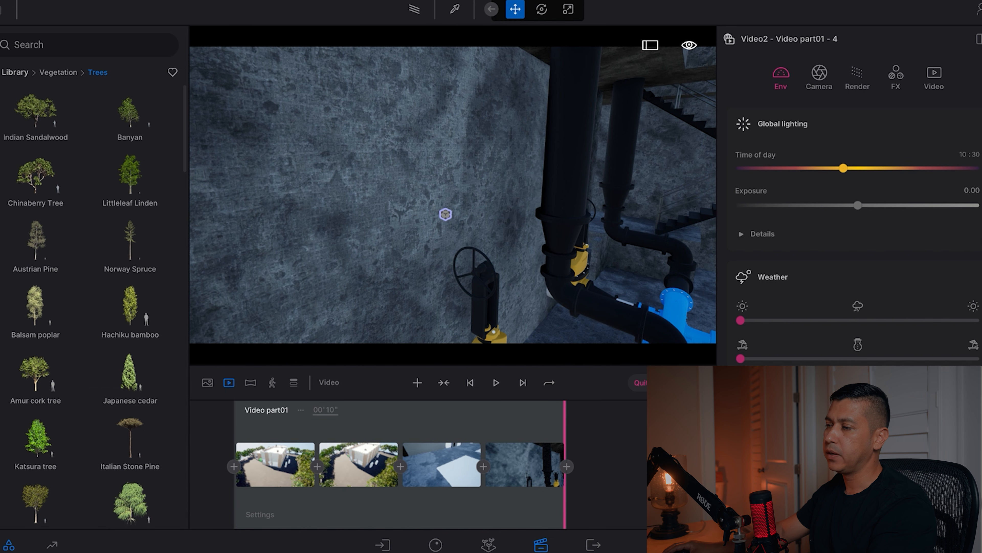
pyautogui.scroll(-5, 453, 194)
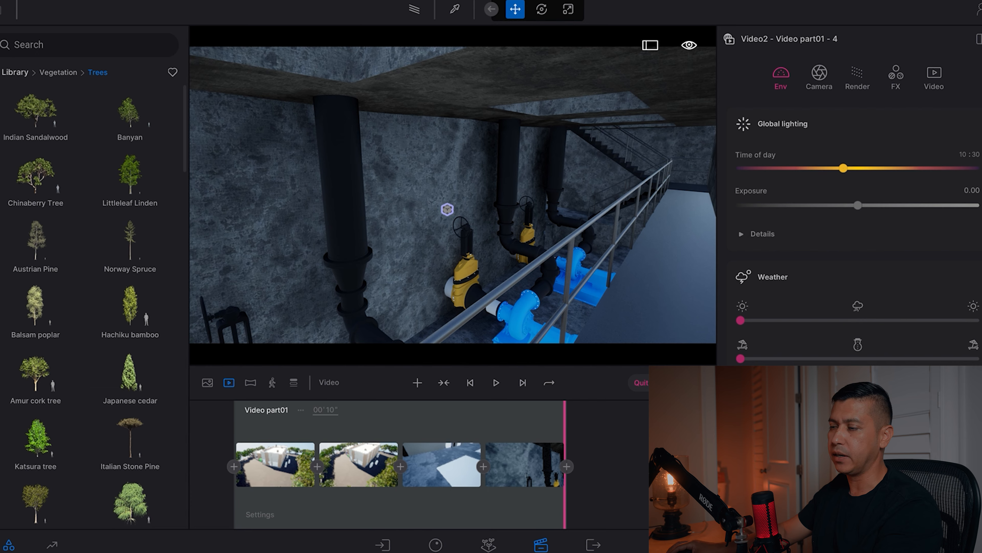
# - Set the duration of Video part01 to 1 minute 10 seconds and play the video from its start
pyautogui.click(330, 409)
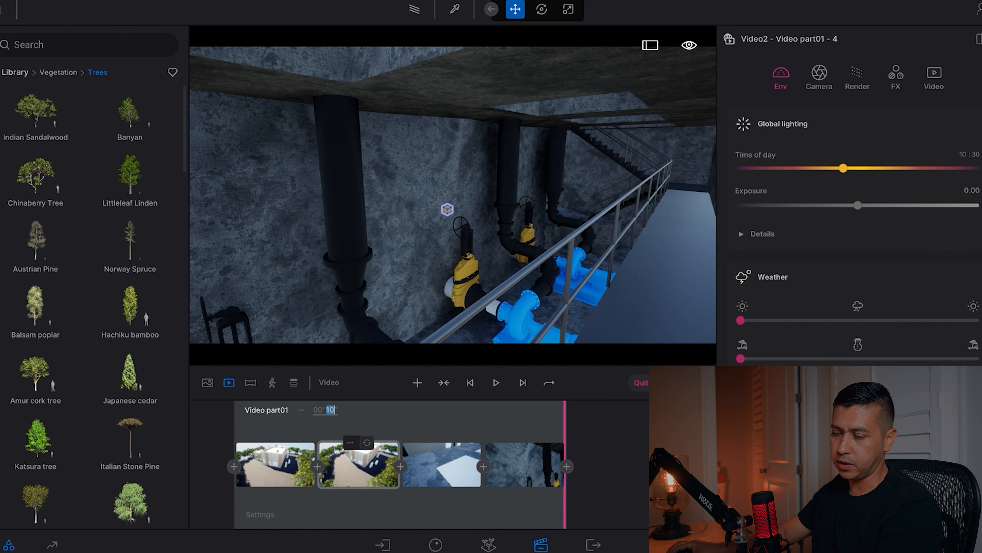
pyautogui.click(318, 410)
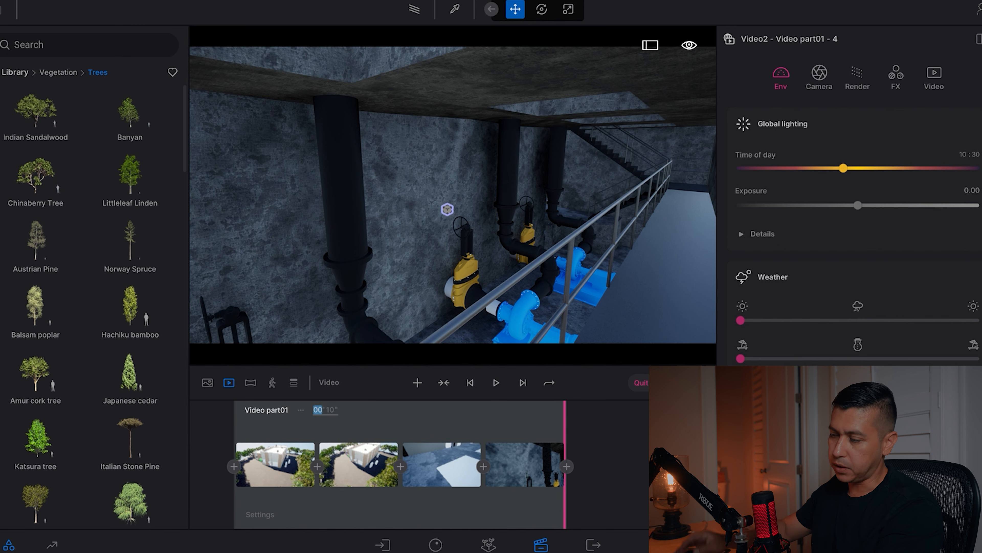
pyautogui.write('00')
pyautogui.press('BackSpace')
pyautogui.write('1')
pyautogui.moveTo(486, 426); pyautogui.dragTo(237, 426)
pyautogui.click(496, 383)
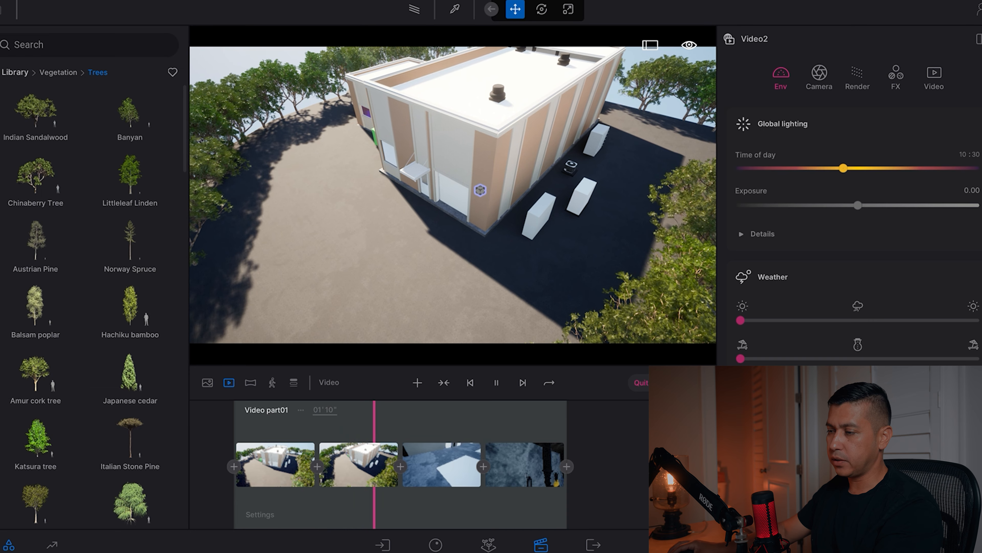
# - Open the local export settings for videos and pick Video2 in the media selection
pyautogui.click(594, 545)
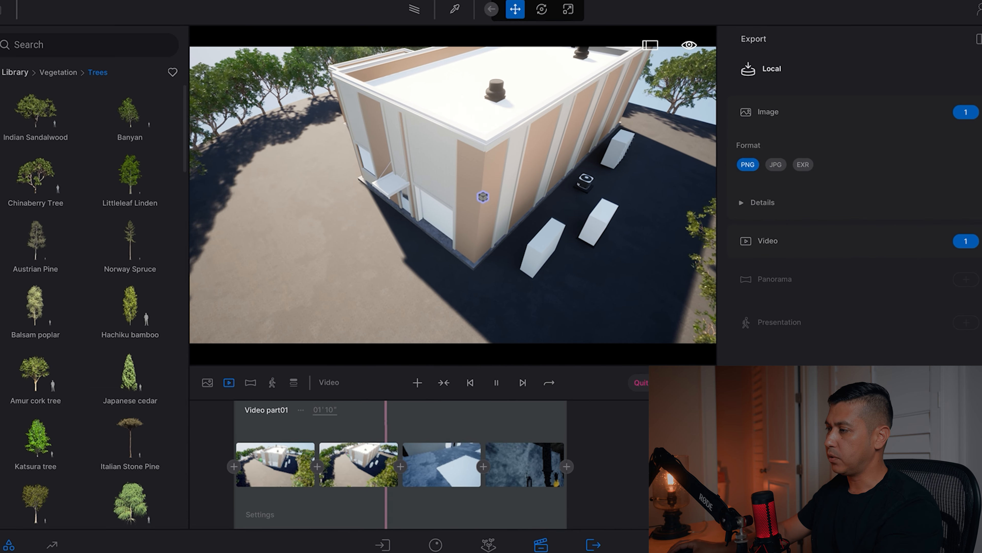
pyautogui.click(966, 241)
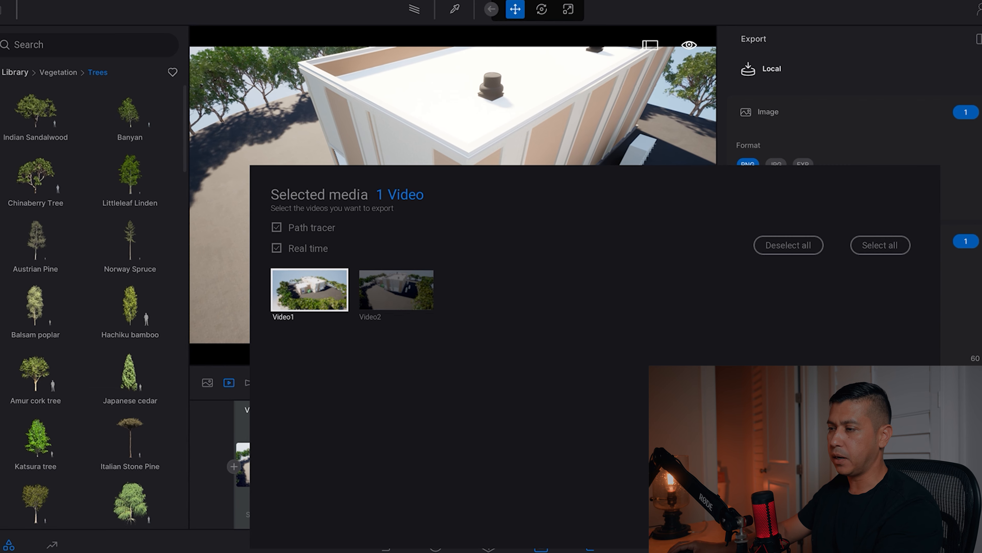
pyautogui.click(386, 290)
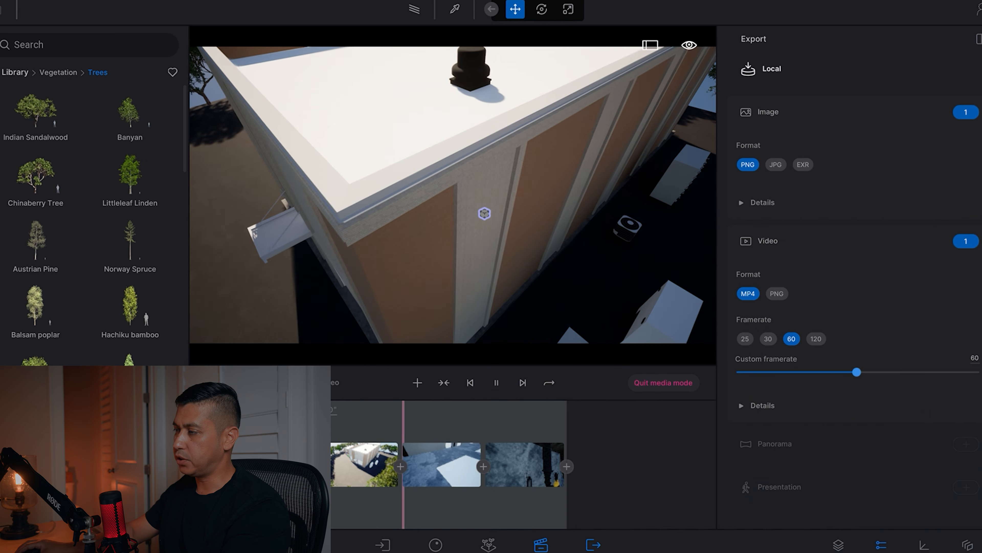
pyautogui.scroll(-2, 858, 348)
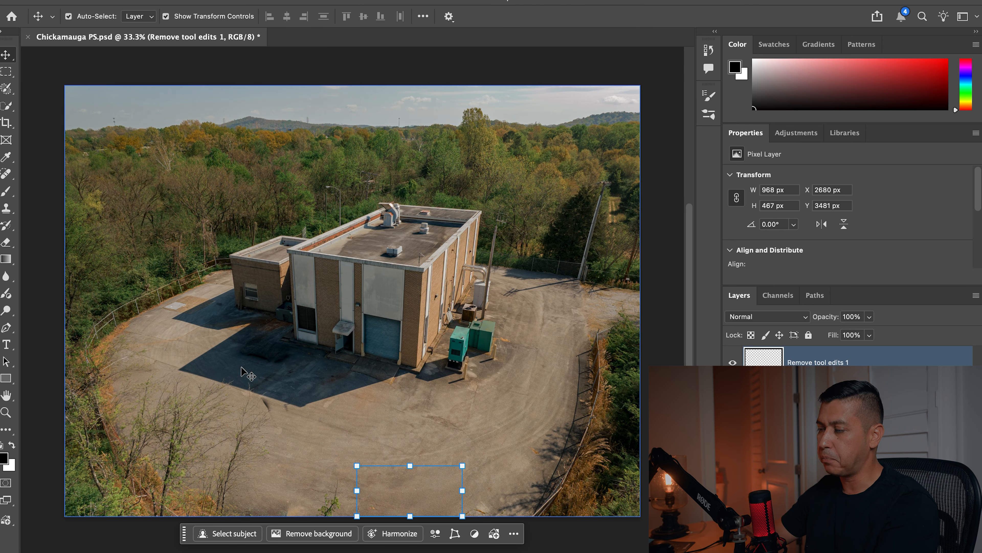
# - Switch to Chickamauga PS.psd in Photoshop and preview the Image6 copy and Layer 1 overlays on the aerial photo
pyautogui.scroll(4, 792, 417)
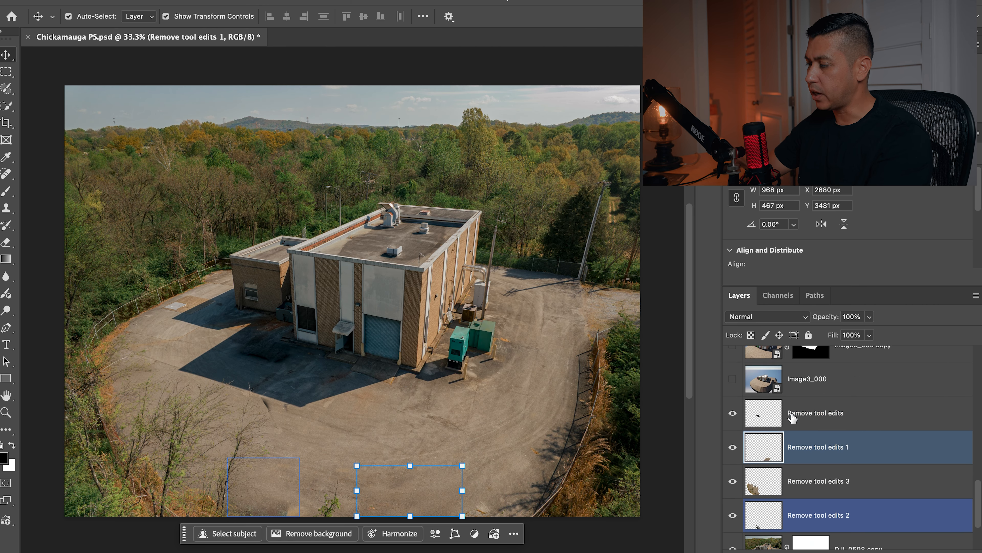
pyautogui.scroll(4, 792, 418)
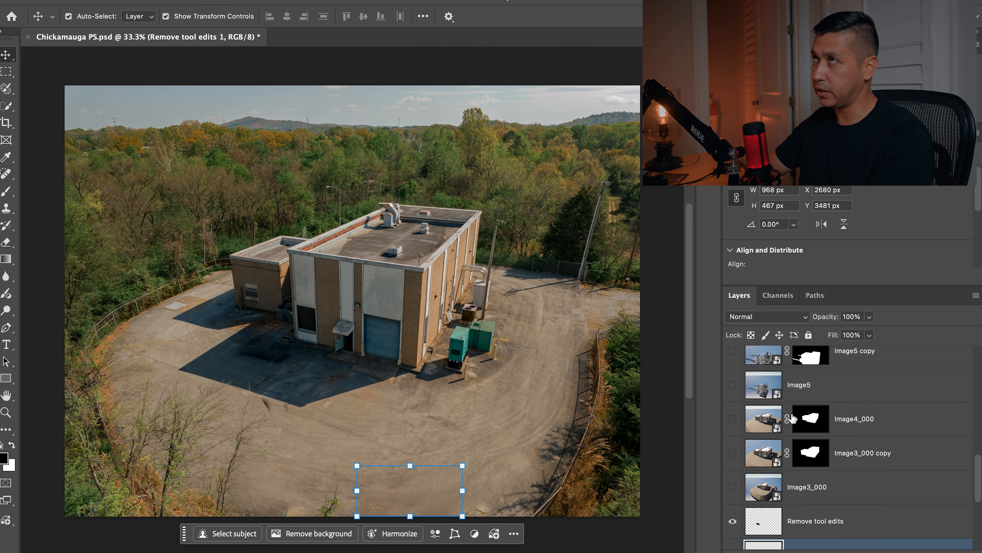
pyautogui.scroll(5, 792, 417)
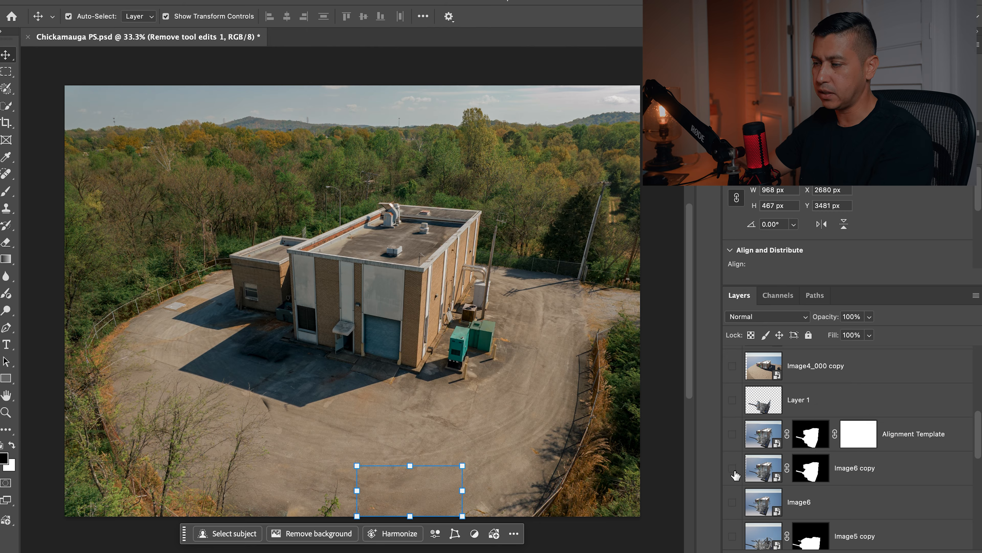
pyautogui.click(733, 468)
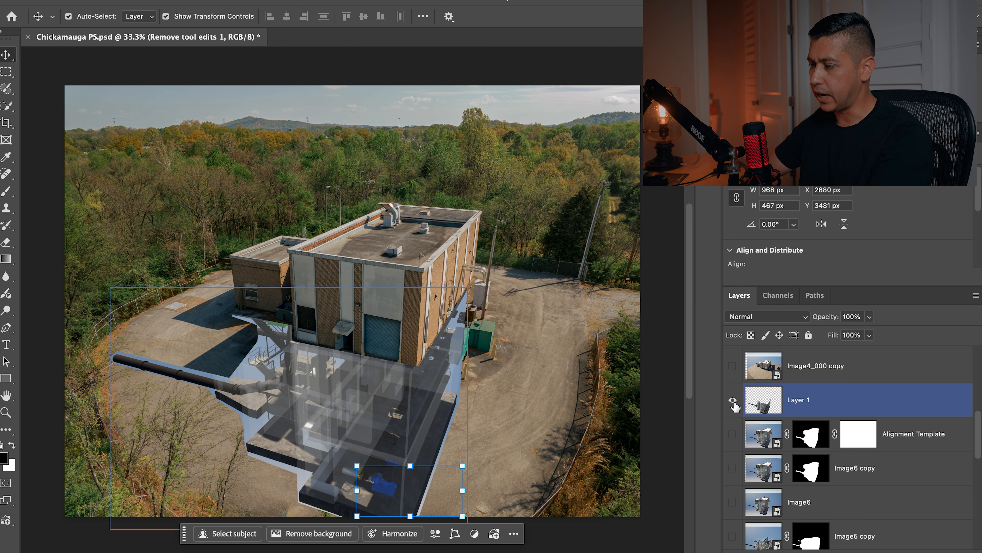
pyautogui.click(735, 402)
# - Show the Image6_001 copy layer over the aerial photo, leaving the Remove tool edits 4 layer hidden
pyautogui.scroll(2, 735, 404)
pyautogui.scroll(3, 737, 407)
pyautogui.click(732, 397)
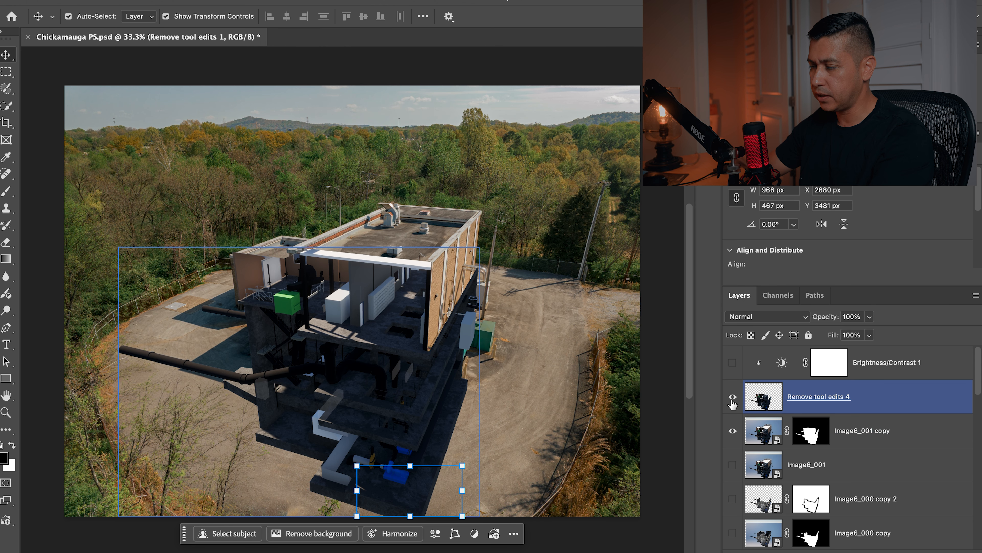
pyautogui.click(731, 399)
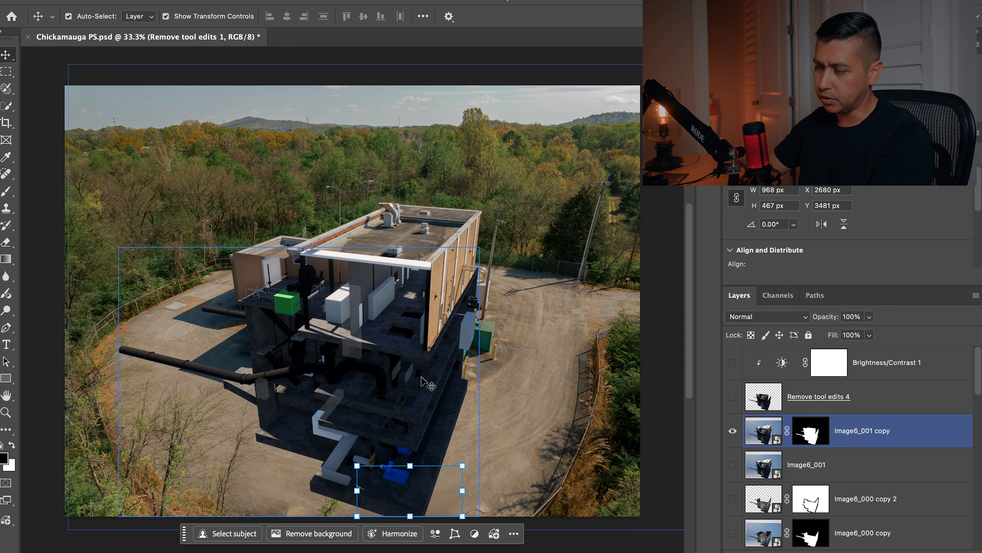
# - Select the DJI_0598 copy layer and examine the cutaway's floors, basement piping, pumps and exterior equipment up close
pyautogui.click(518, 376)
pyautogui.keyDown('alt'); pyautogui.scroll(3, 437, 391); pyautogui.keyUp('alt')
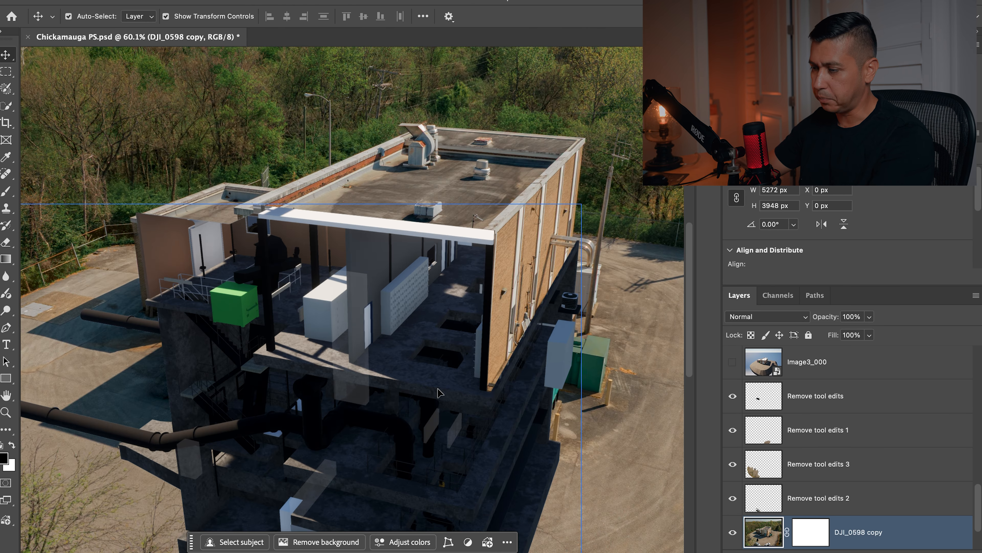
pyautogui.scroll(-3, 533, 356)
pyautogui.hscroll(3, 533, 356)
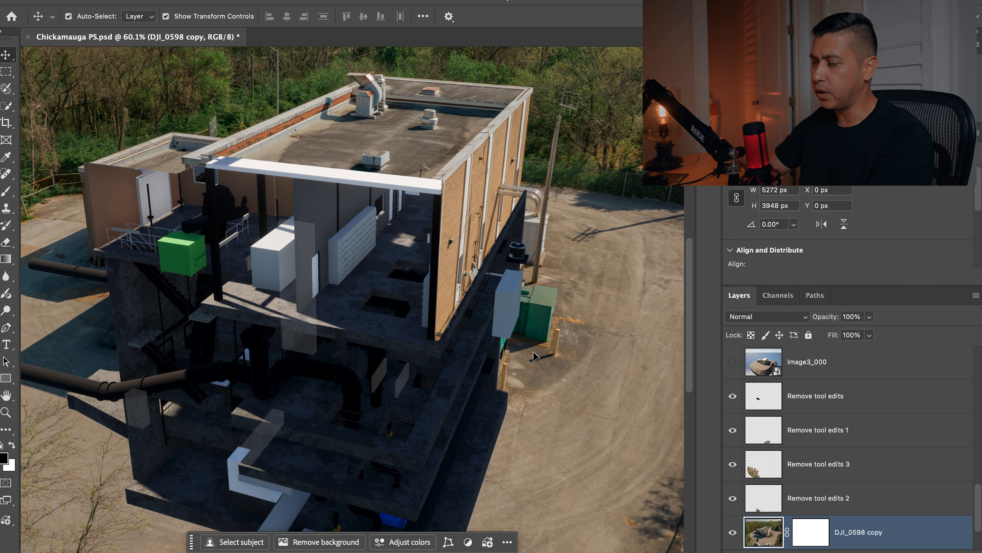
pyautogui.scroll(-3, 533, 356)
pyautogui.hscroll(-5, 534, 355)
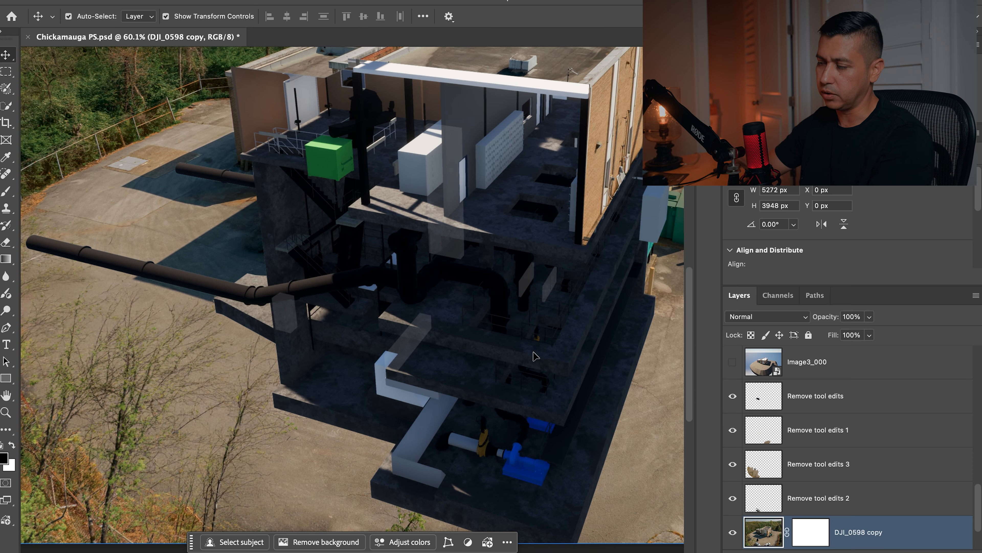
pyautogui.hscroll(5, 579, 294)
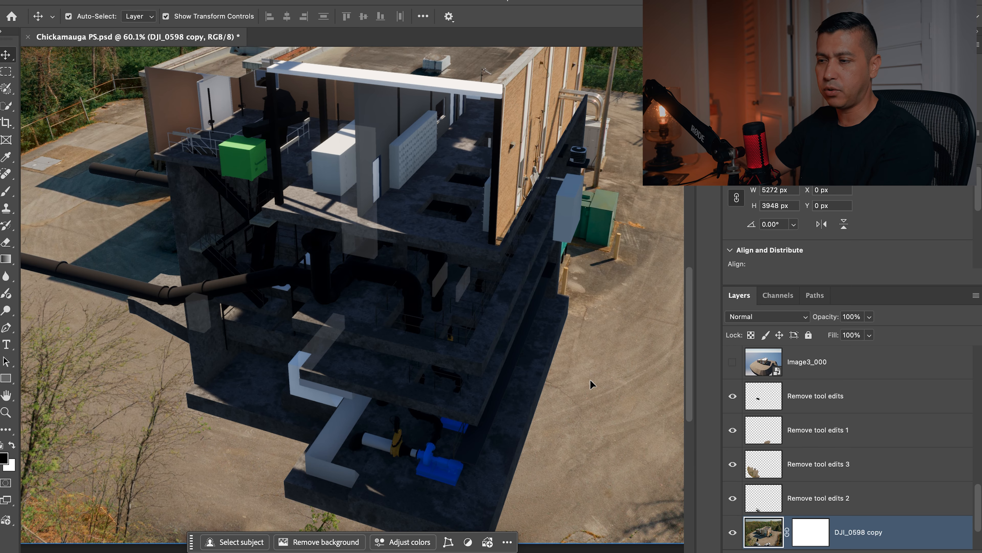
pyautogui.scroll(-4, 527, 356)
pyautogui.scroll(9, 527, 356)
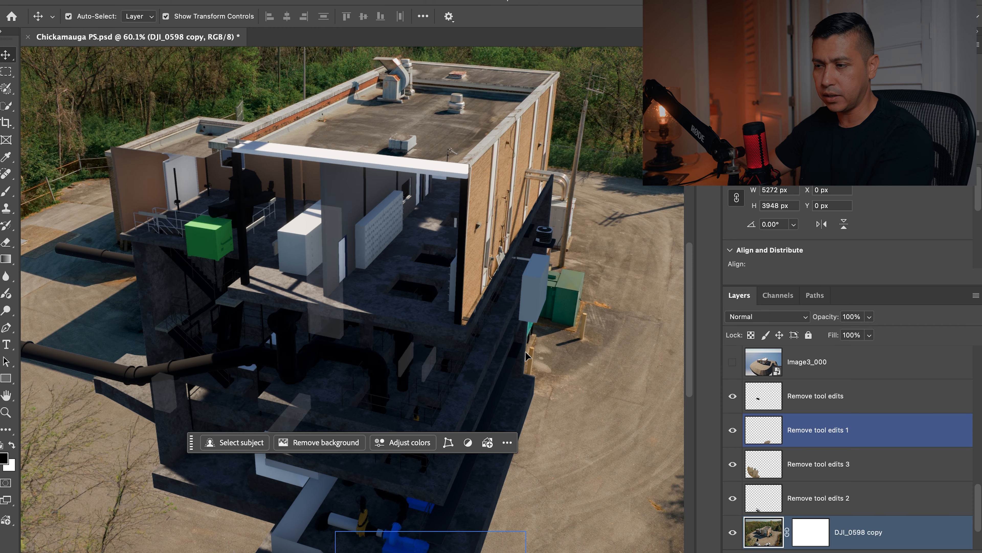
pyautogui.scroll(-3, 527, 356)
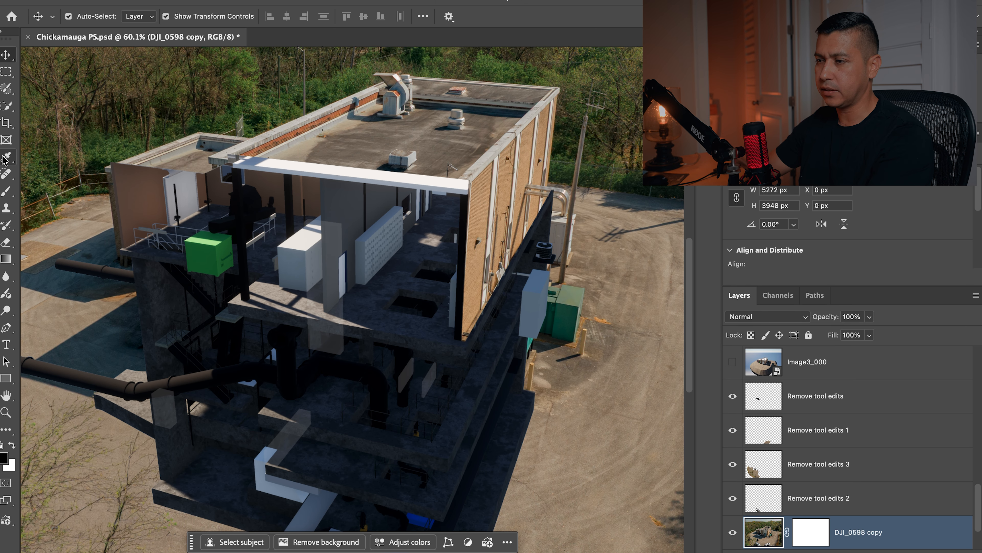
# - Choose the Brush tool and inspect the cutaway's outer edges where the render meets the pavement
pyautogui.click(9, 195)
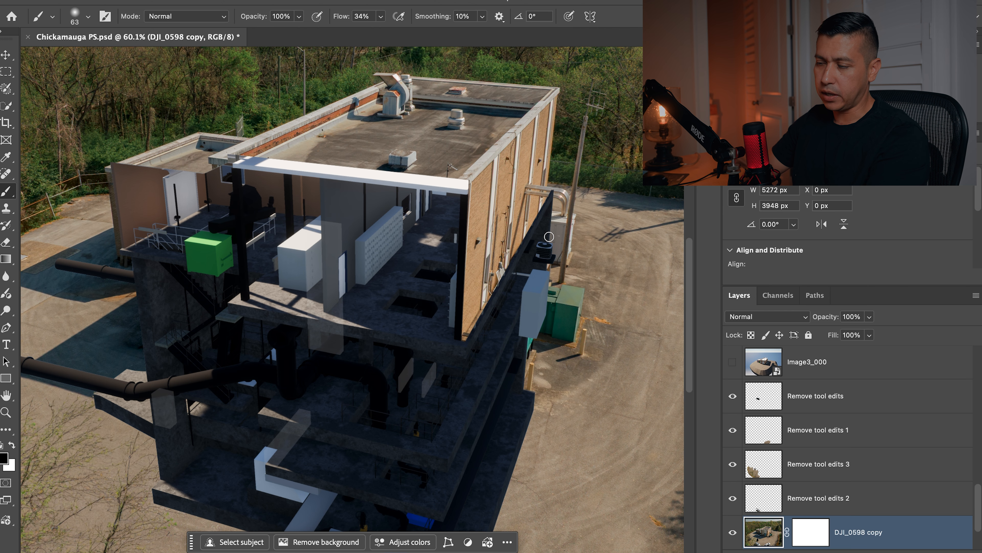
pyautogui.scroll(-3, 521, 403)
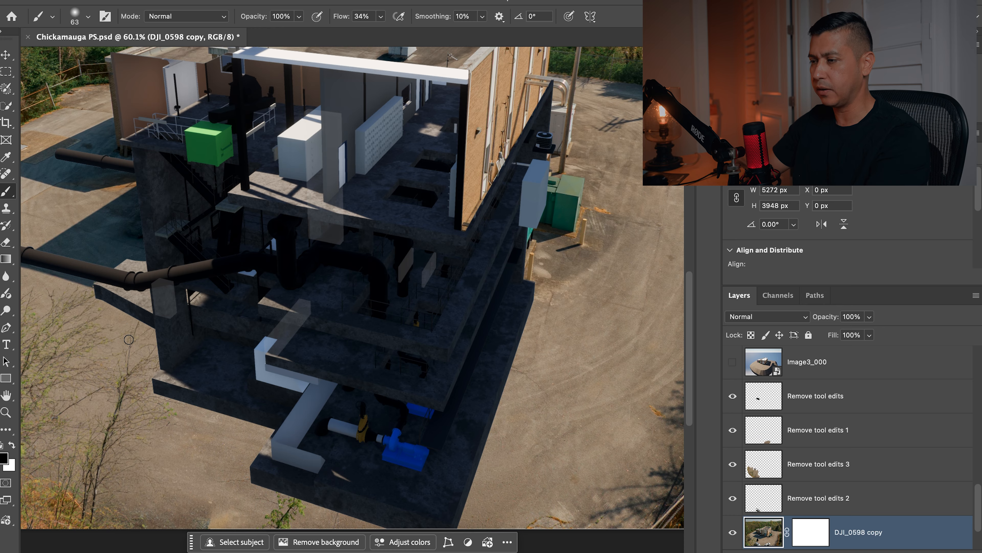
pyautogui.scroll(3, 130, 239)
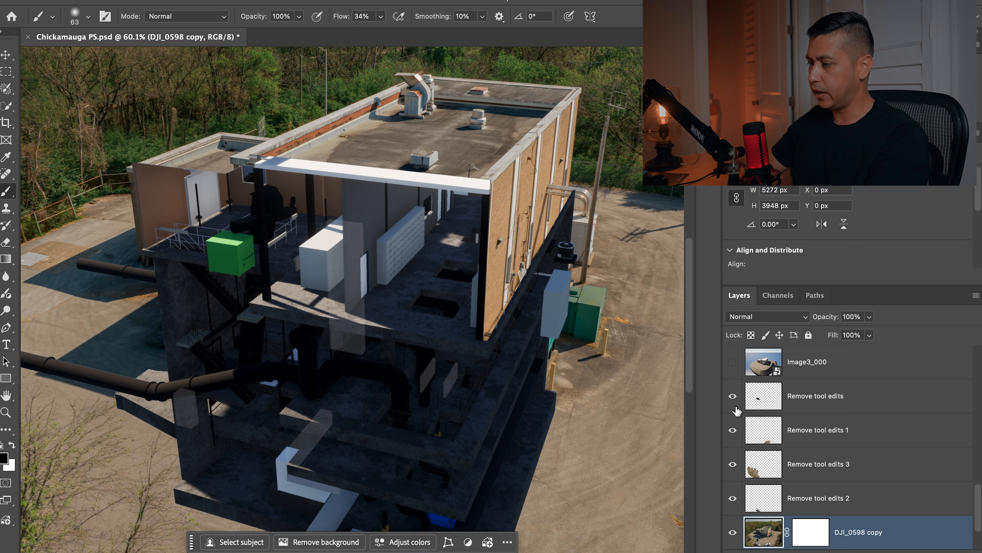
# - Hide the Image6_001 copy layer, show Remove tool edits 4 instead, and review the cutaway's blended edges across the whole image
pyautogui.scroll(3, 809, 440)
pyautogui.scroll(-3, 808, 440)
pyautogui.scroll(5, 808, 441)
pyautogui.scroll(5, 809, 440)
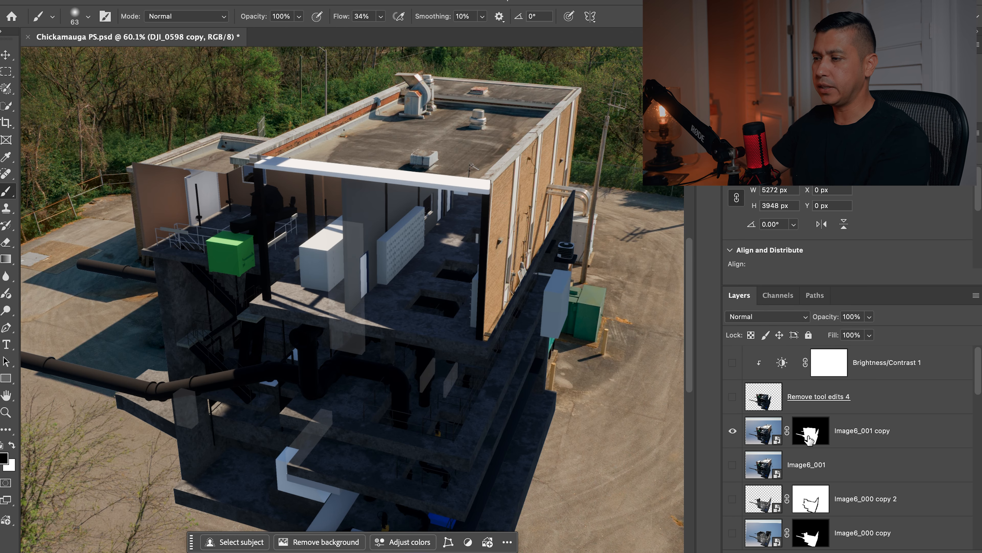
pyautogui.click(733, 430)
pyautogui.click(732, 396)
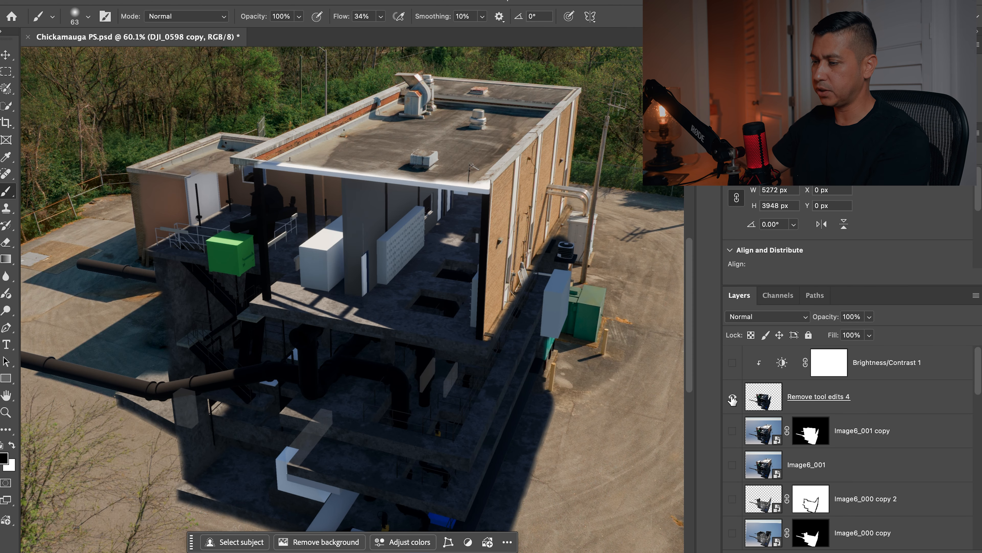
pyautogui.scroll(-5, 544, 315)
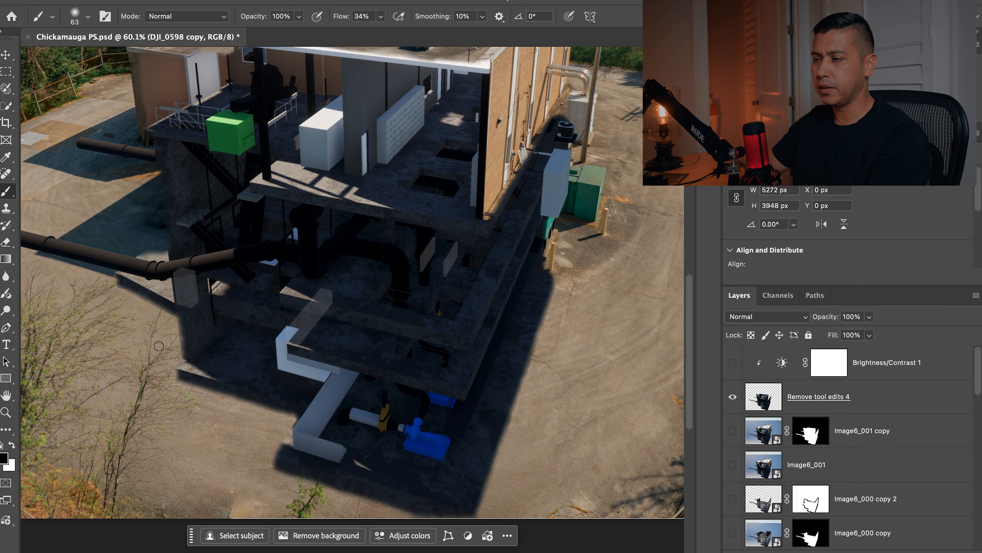
pyautogui.scroll(6, 159, 346)
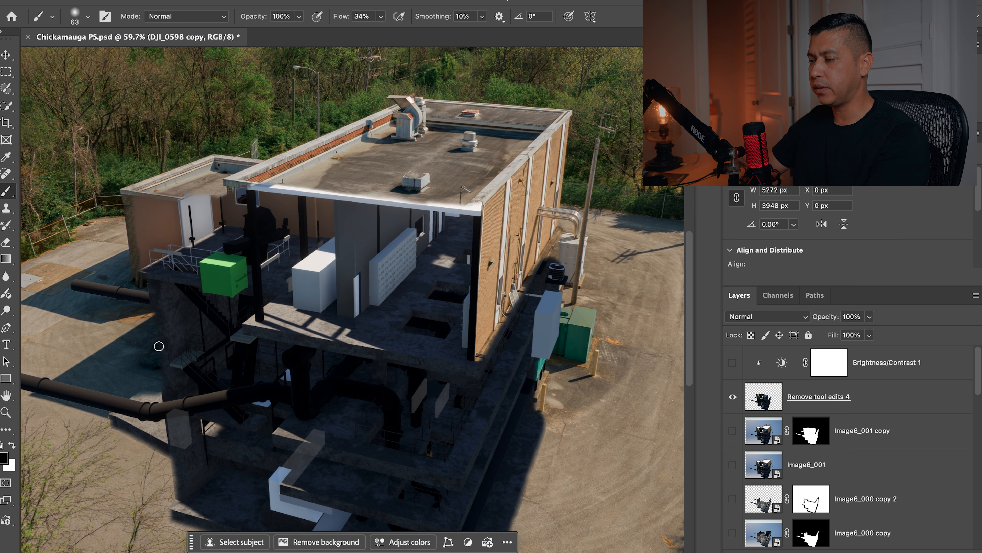
pyautogui.keyDown('alt'); pyautogui.scroll(-5, 158, 345); pyautogui.keyUp('alt')
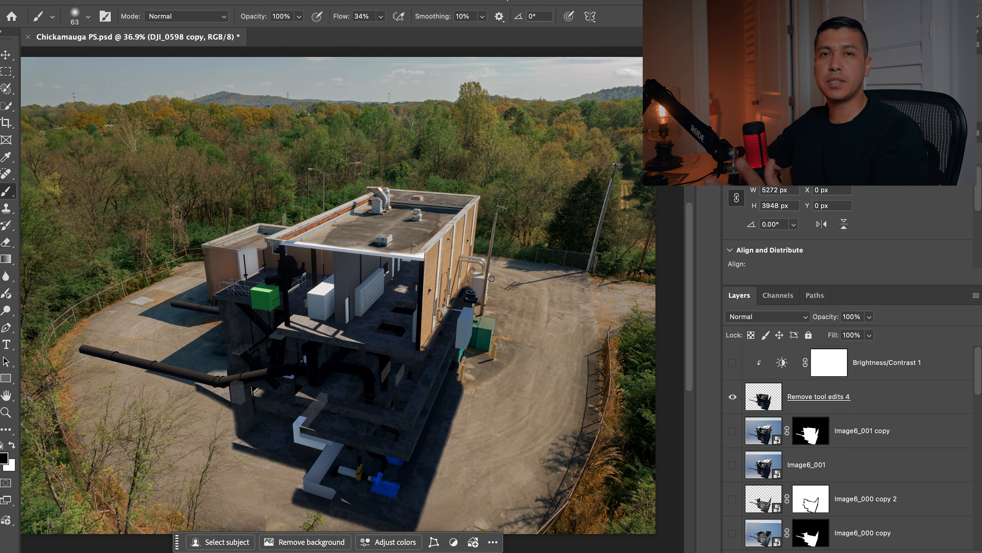
pyautogui.hscroll(-1, 492, 278)
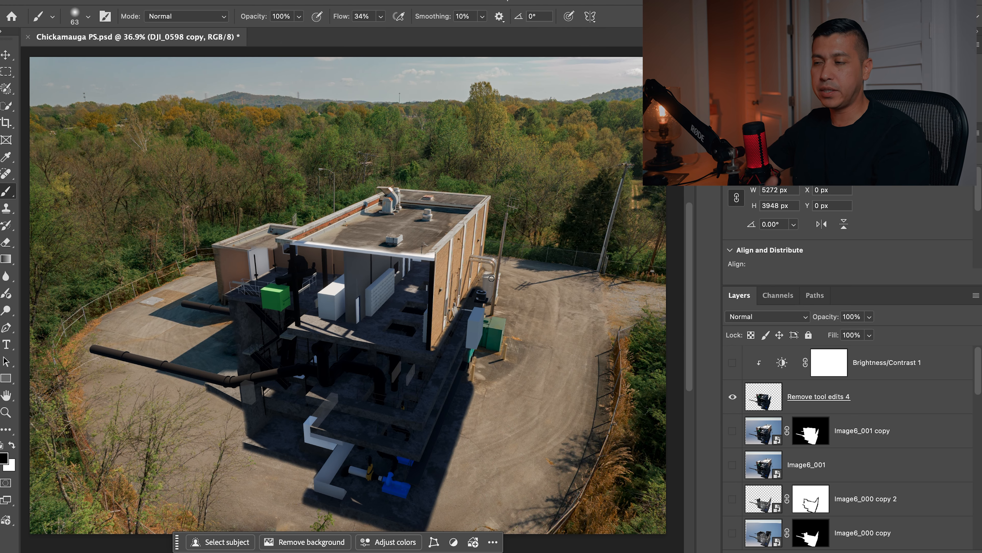